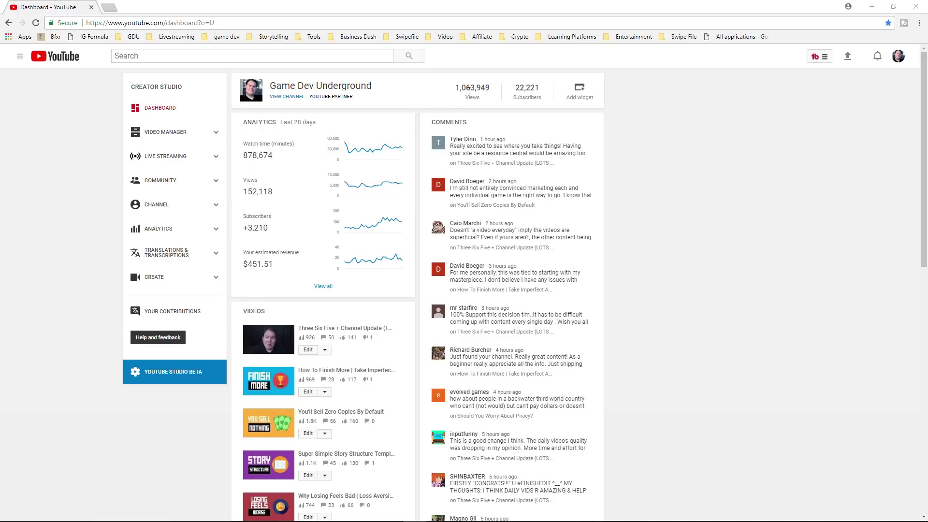
Highlight the channel's total views and subscribers figures on the dashboard.
left_click_drag(456, 90, 500, 95)
left_click(497, 96)
left_click(545, 112)
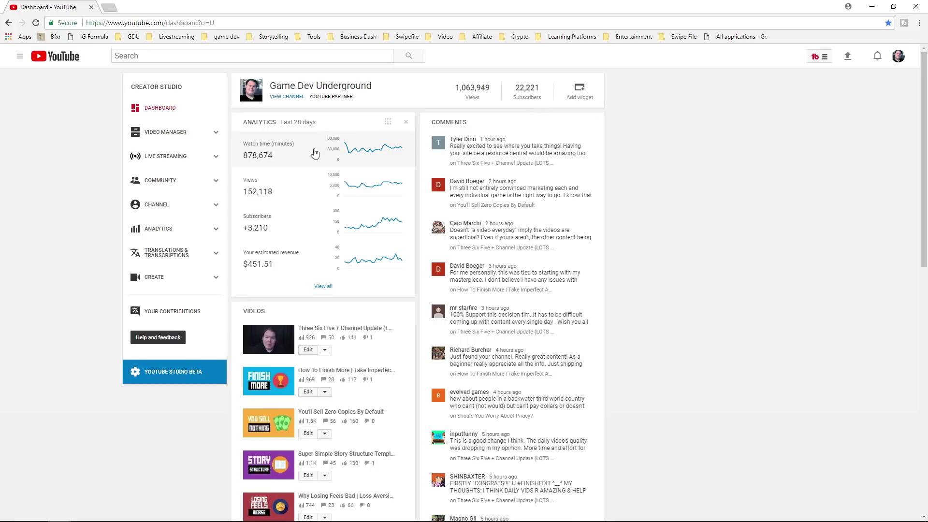
Review the 28-day Analytics Overview: 828,514 watch-time minutes, 145,217 views, $453.32 revenue.
left_click(156, 231)
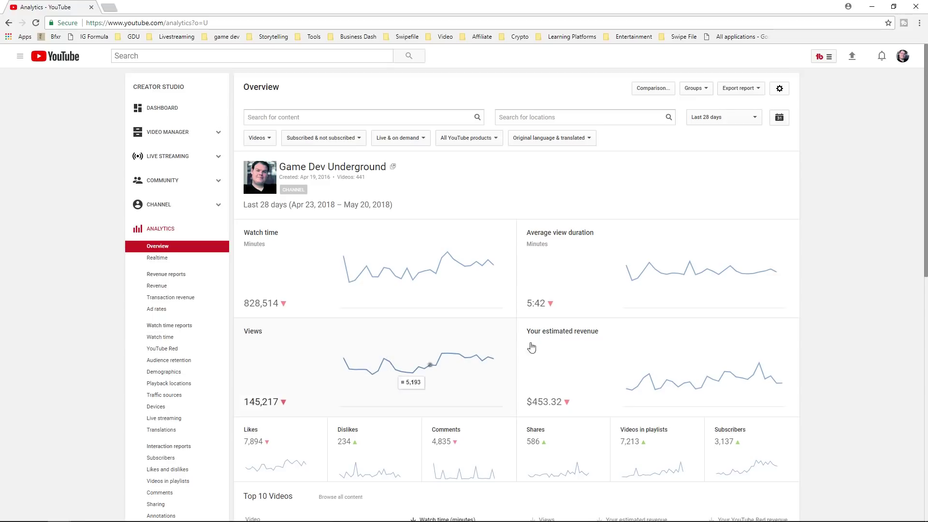
scroll(646, 348, "down", 3)
scroll(646, 348, "up", 3)
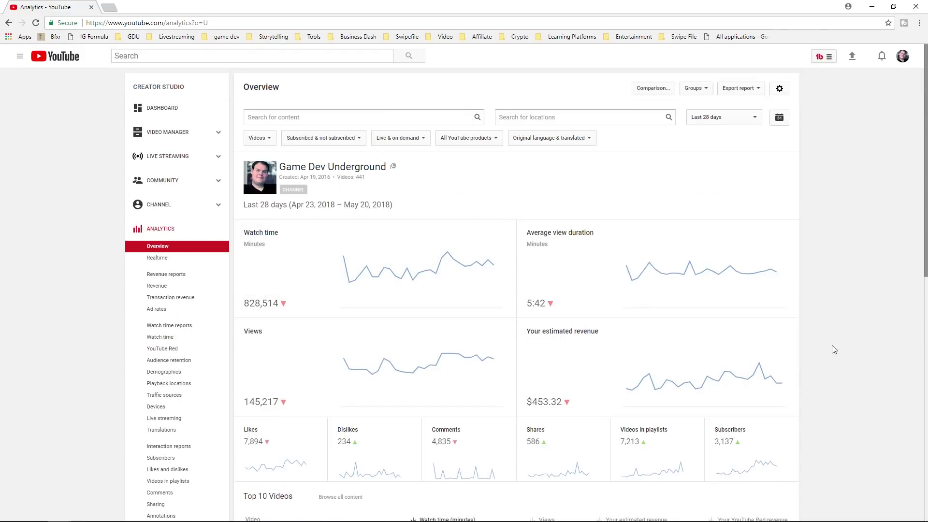
scroll(831, 351, "down", 1)
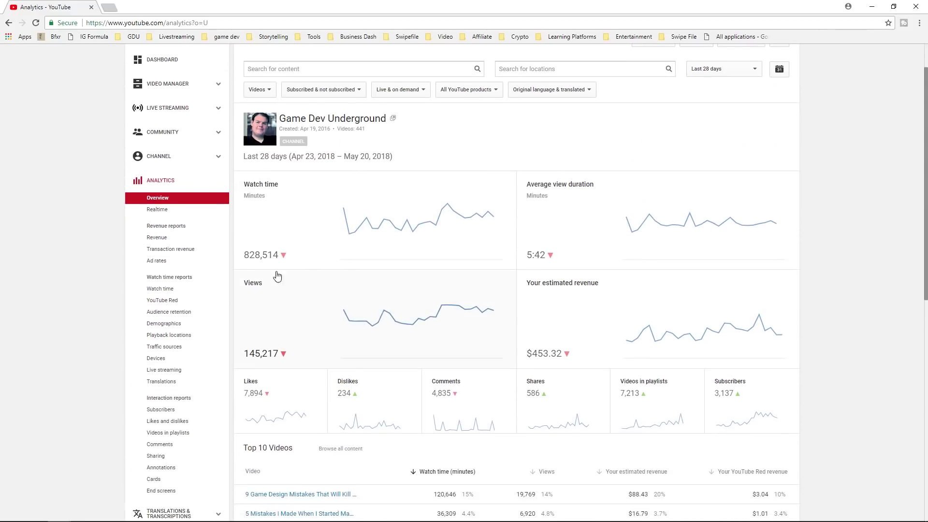
mouse_move(285, 258)
scroll(641, 244, "up", 1)
mouse_move(269, 305)
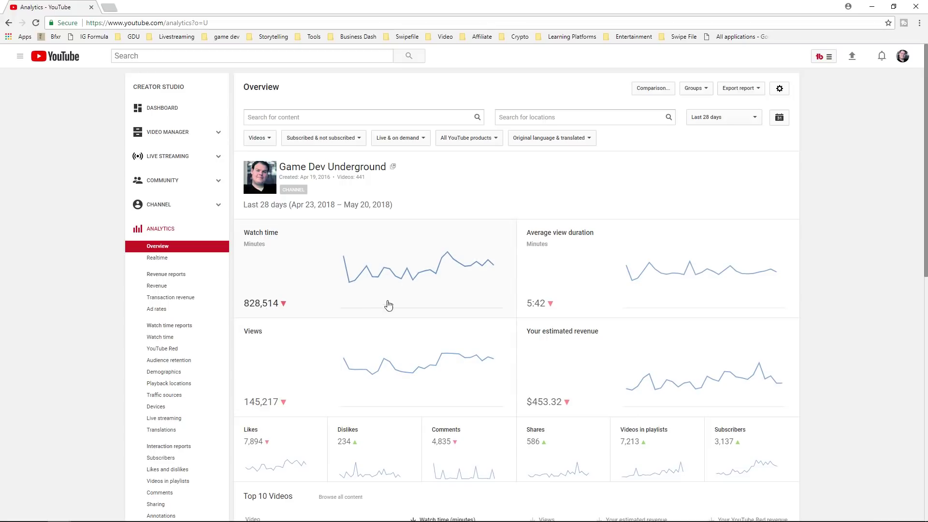
Inspect the Top 10 Videos table, led by '9 Game Design Mistakes…' at 120,646 minutes.
scroll(459, 346, "down", 1)
scroll(459, 346, "down", 3)
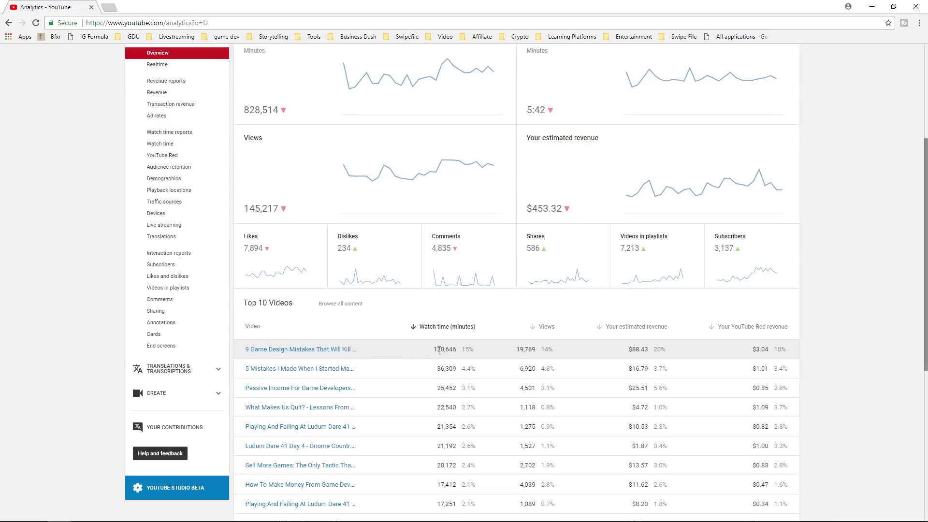
left_click_drag(428, 344, 807, 343)
left_click(824, 349)
mouse_move(269, 351)
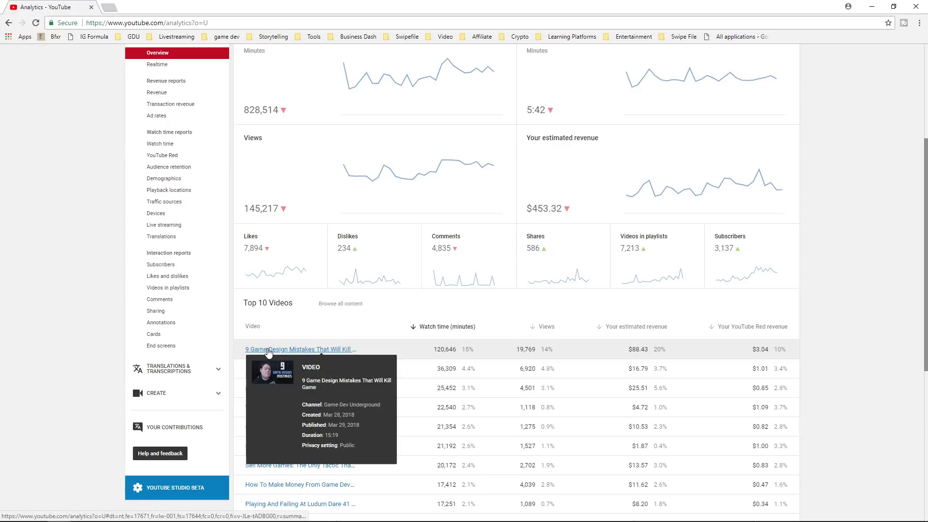
mouse_move(320, 370)
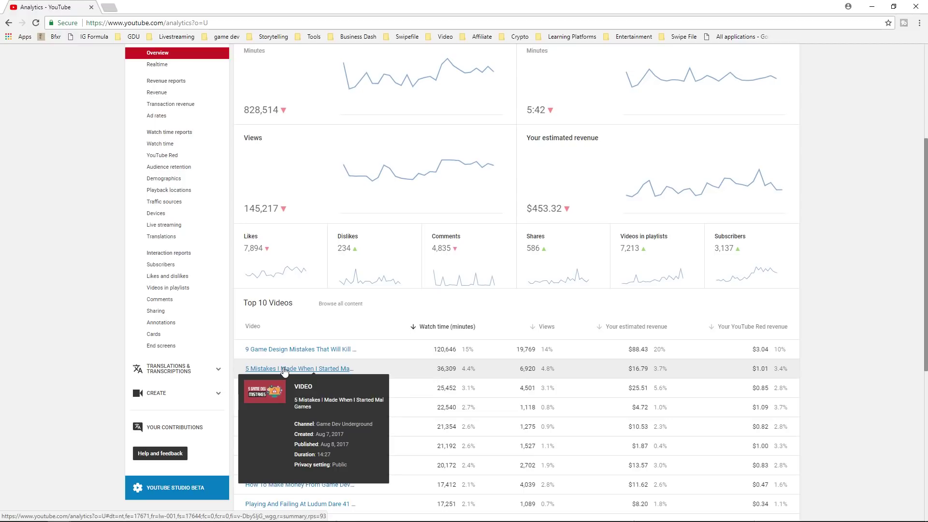
mouse_move(302, 350)
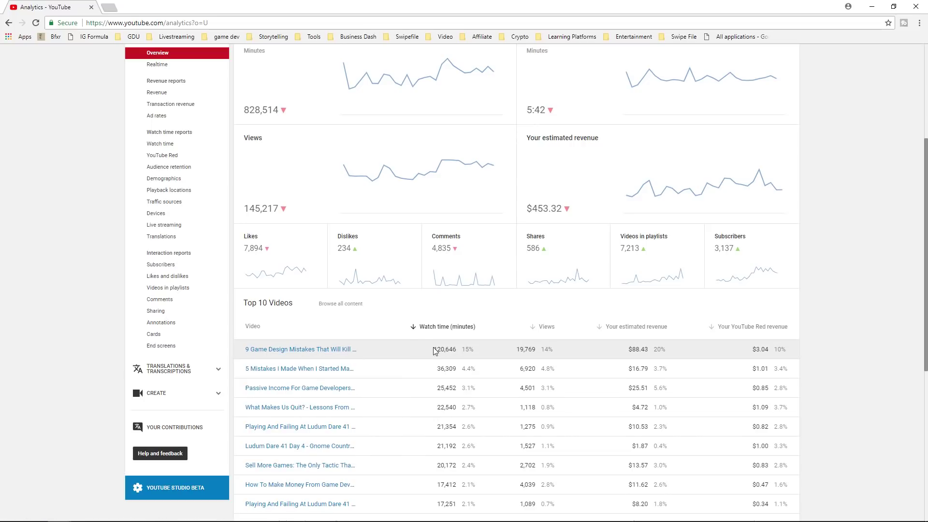
left_click_drag(433, 349, 560, 350)
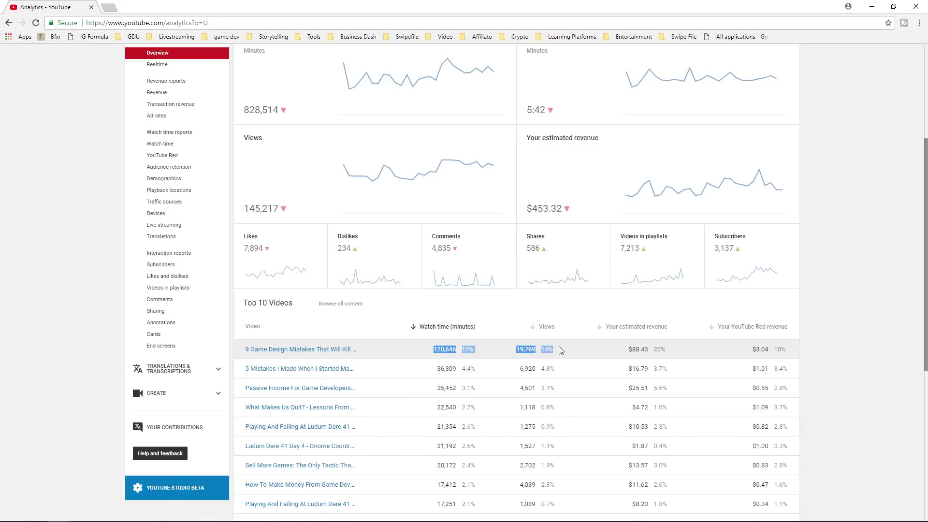
left_click(462, 349)
Scroll back through the Overview report to recheck its headline figures.
scroll(477, 357, "up", 1)
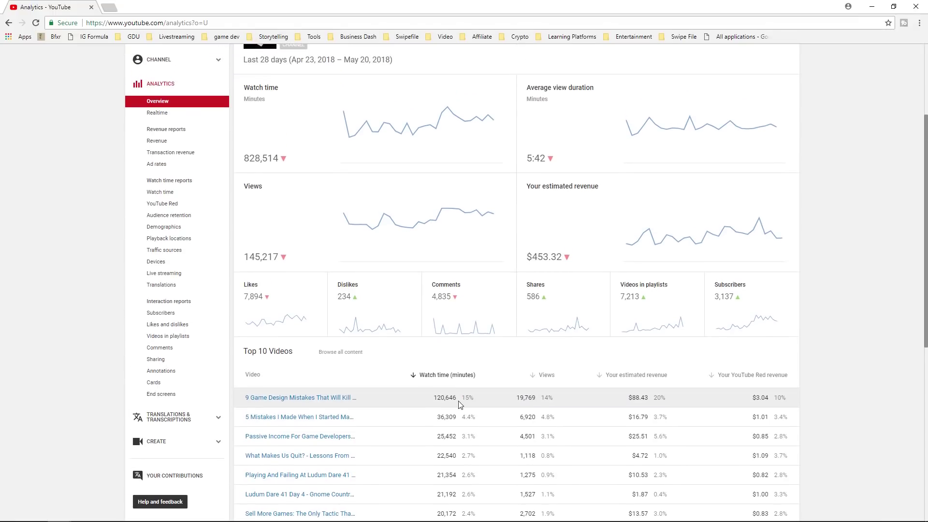
scroll(458, 397, "up", 2)
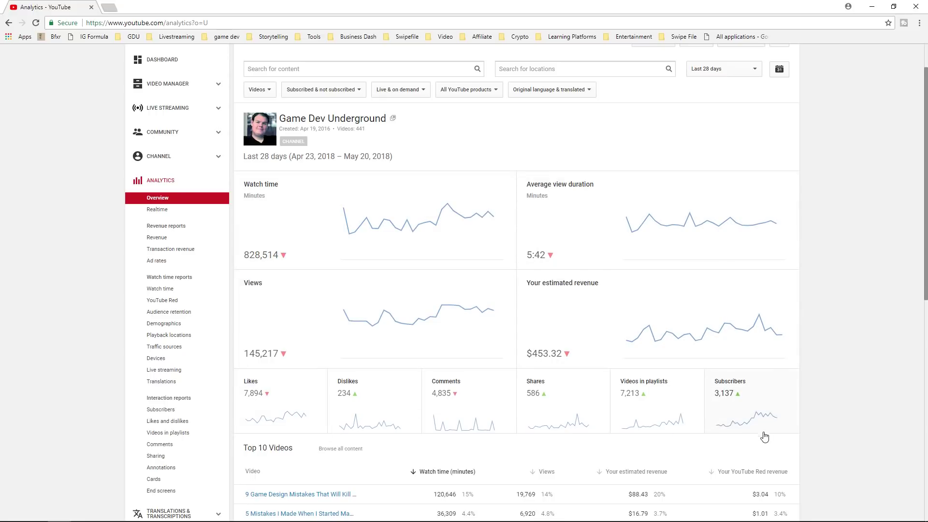
scroll(354, 459, "down", 2)
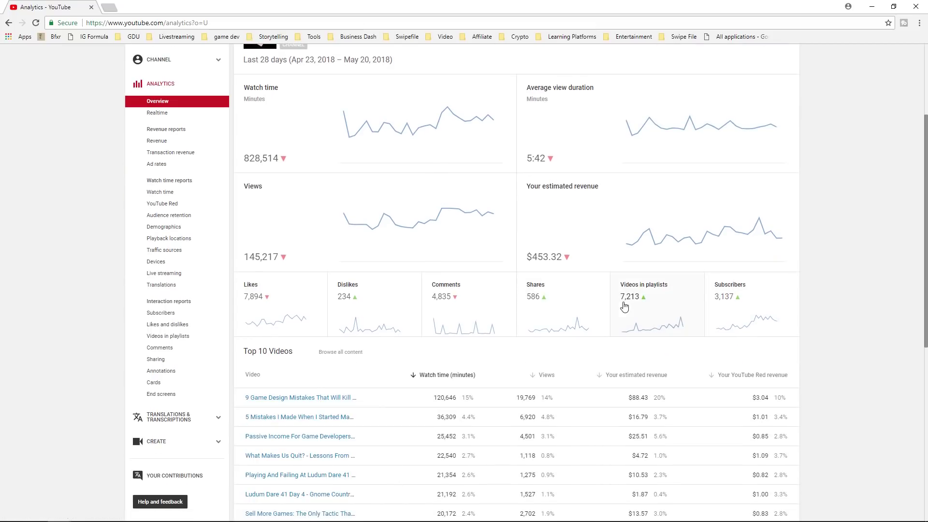
mouse_move(348, 395)
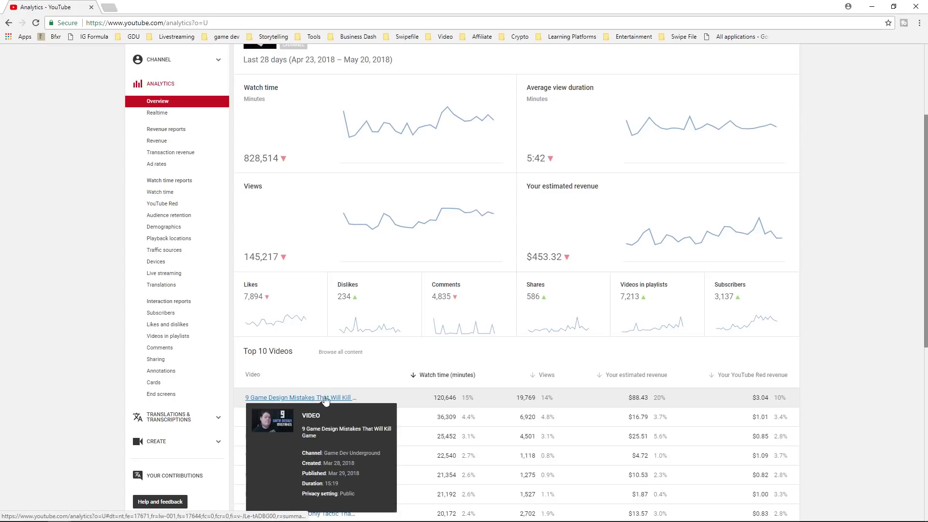
scroll(348, 396, "up", 3)
Compare Last 28 days against the Previous period (Mar 26 – Apr 22, 2018): 1,017,447 vs 828,514 minutes.
left_click(724, 117)
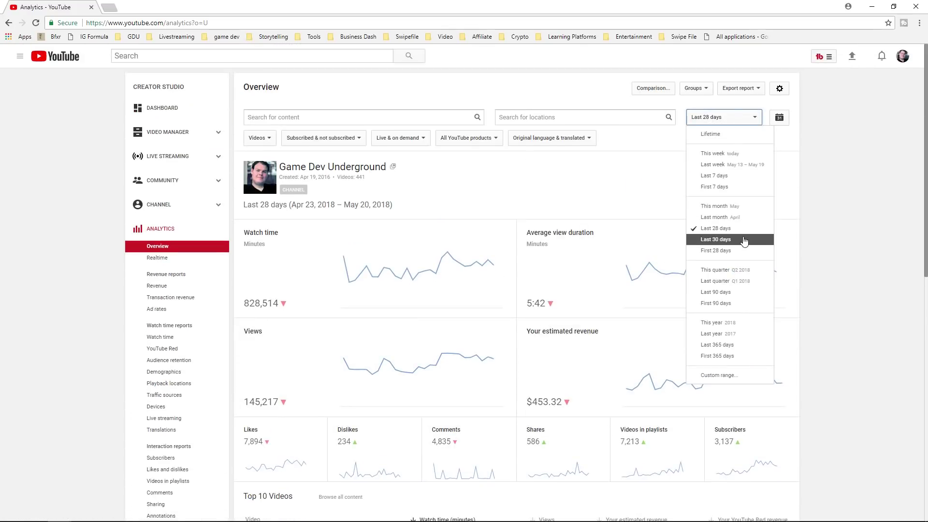
left_click(854, 199)
left_click(655, 88)
left_click(723, 164)
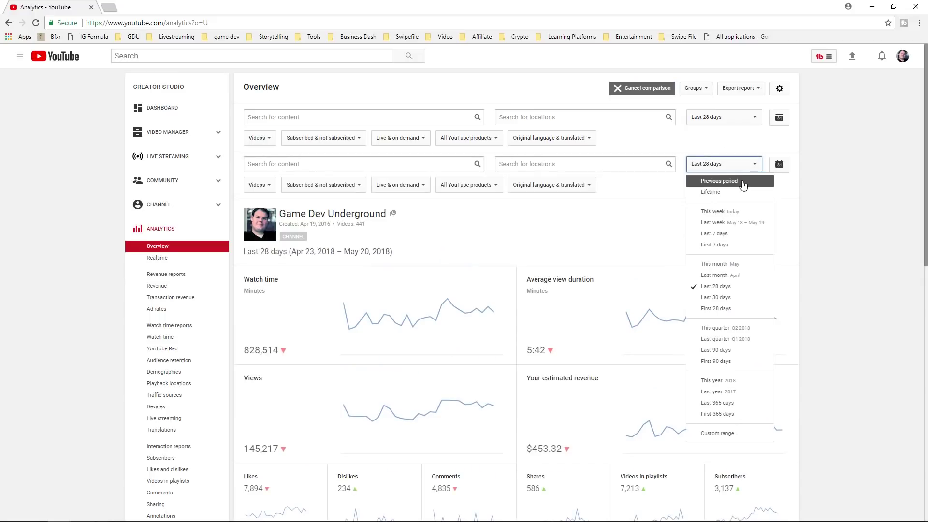
left_click(829, 171)
left_click(705, 166)
left_click(719, 180)
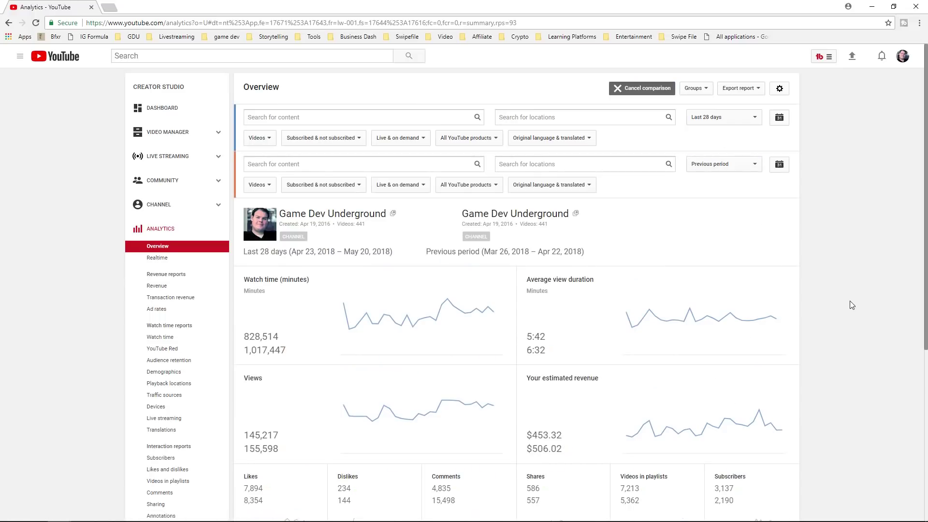
scroll(850, 323, "down", 2)
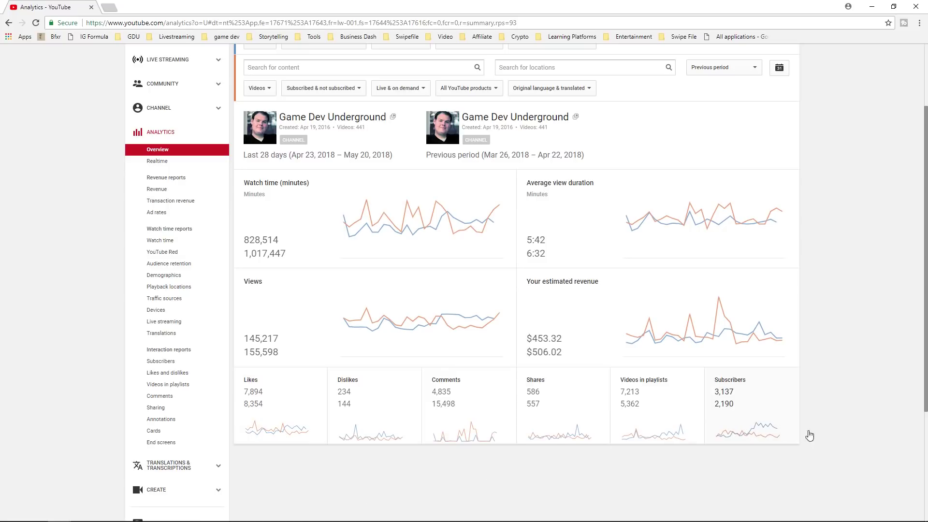
scroll(704, 158, "up", 2)
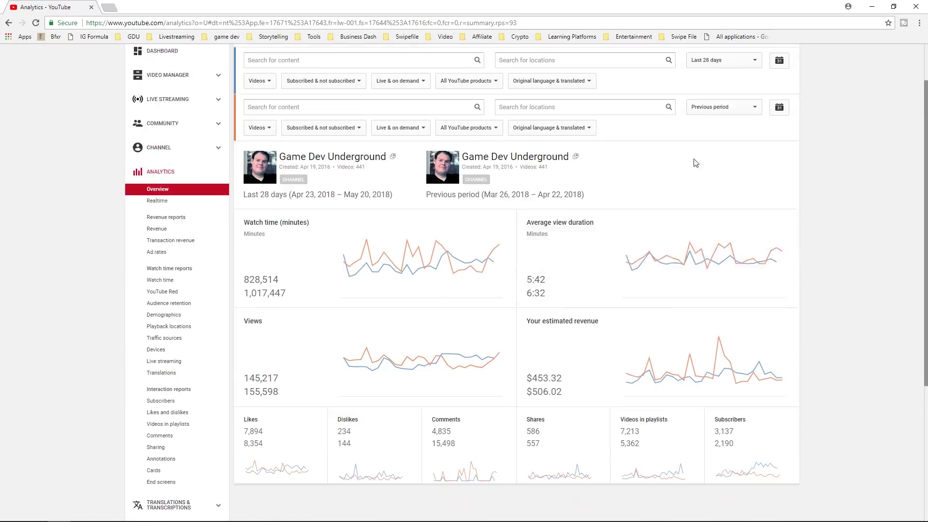
scroll(704, 158, "up", 1)
left_click(730, 118)
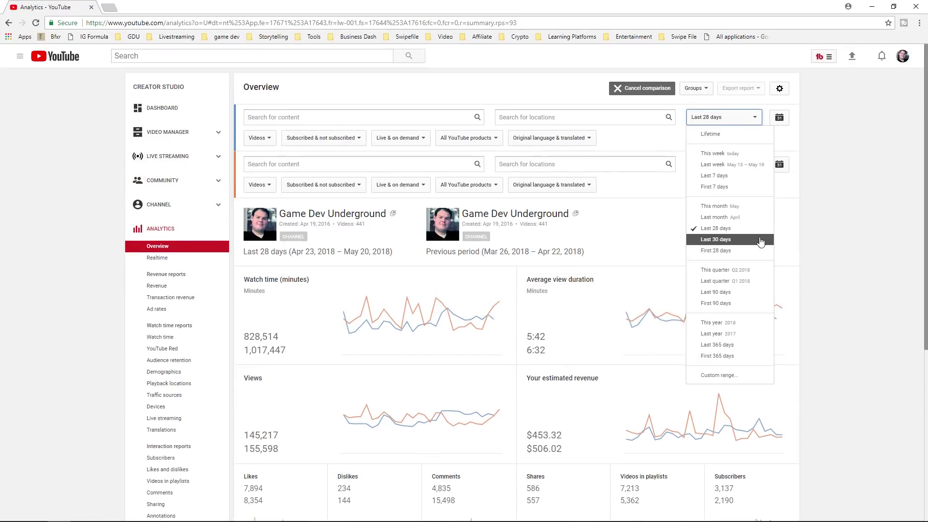
left_click(760, 294)
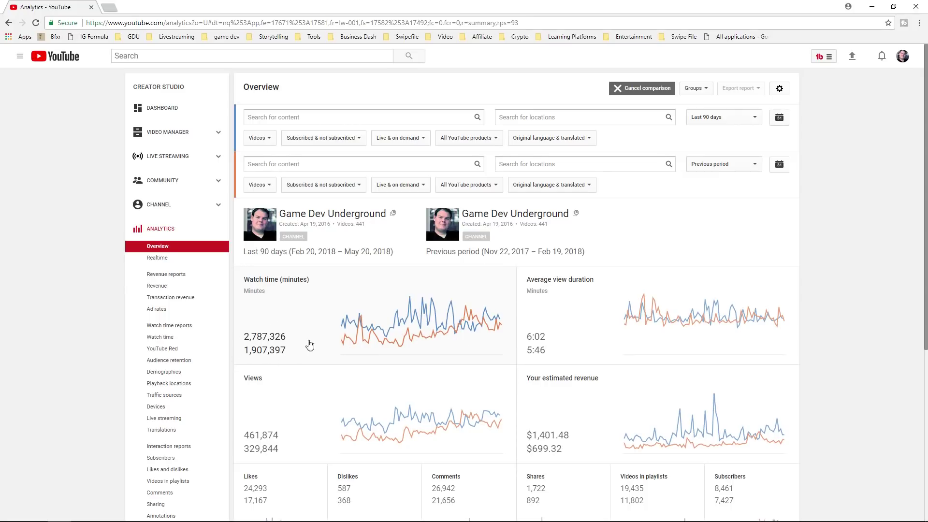
scroll(310, 344, "down", 3)
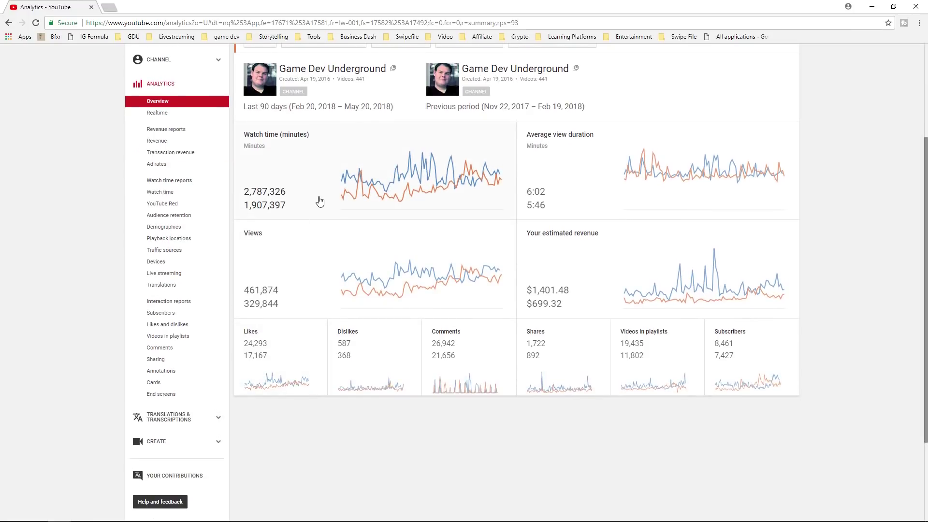
scroll(309, 222, "up", 2)
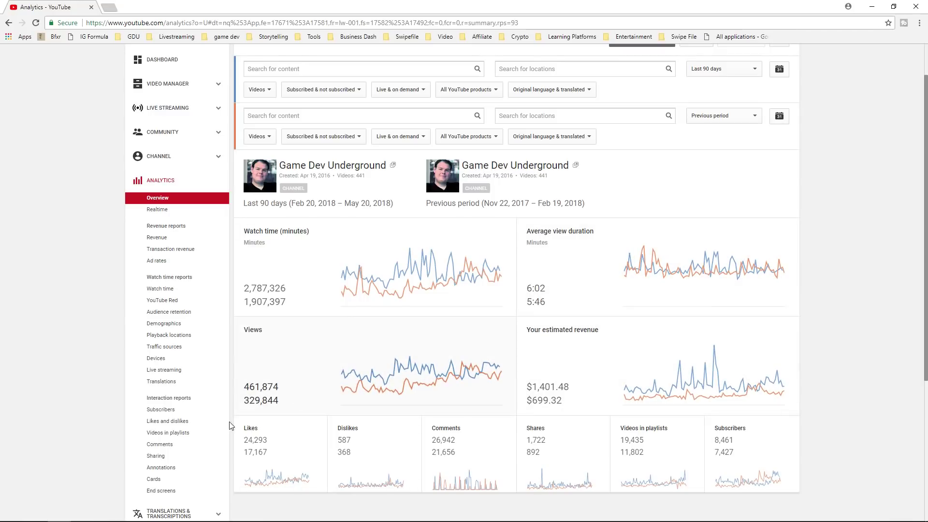
scroll(699, 218, "up", 1)
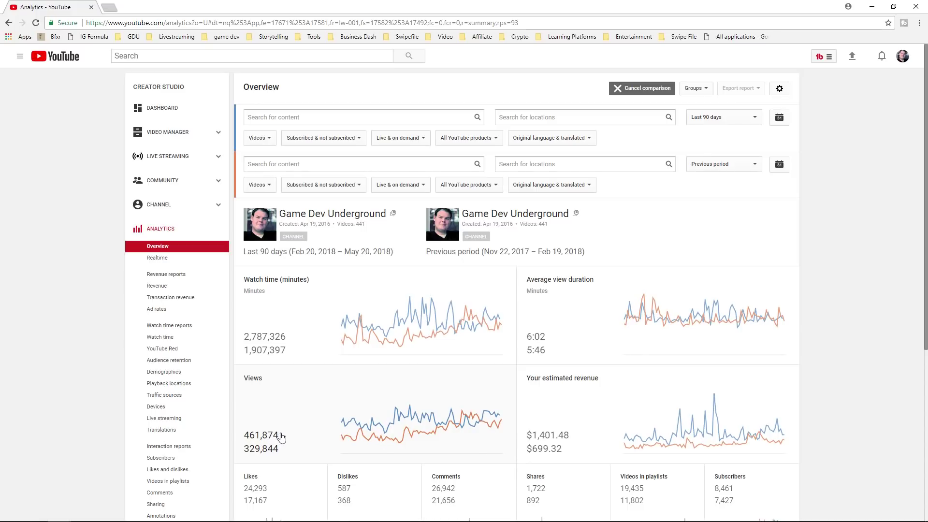
scroll(282, 437, "down", 3)
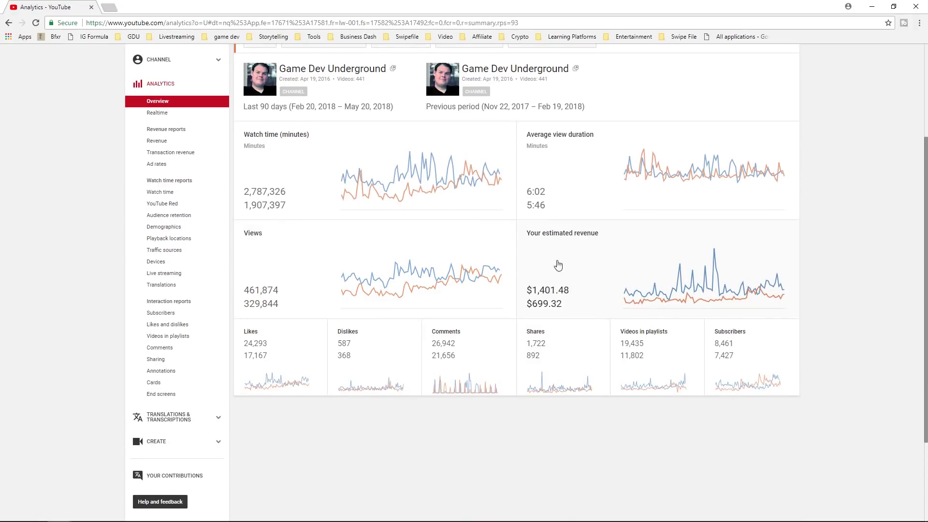
scroll(556, 302, "up", 2)
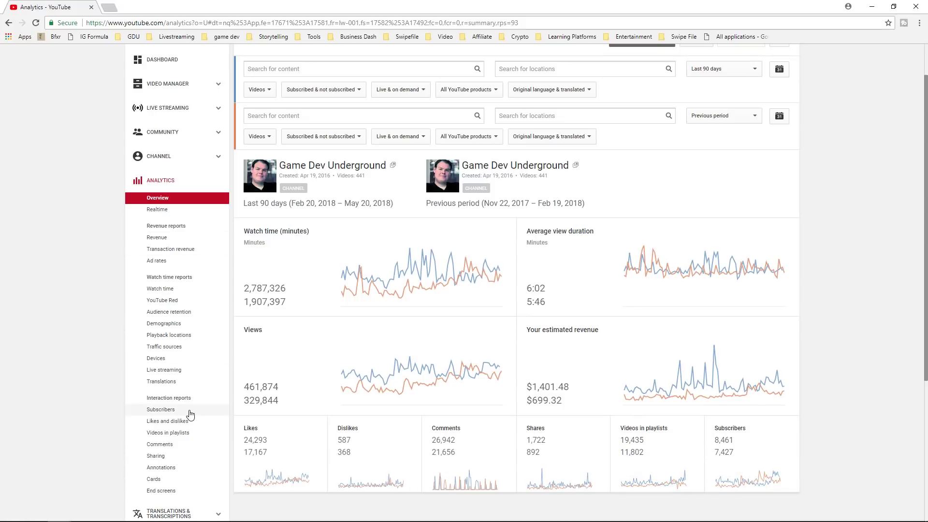
Open the Traffic sources report with the previous-period comparison turned off.
left_click(180, 351)
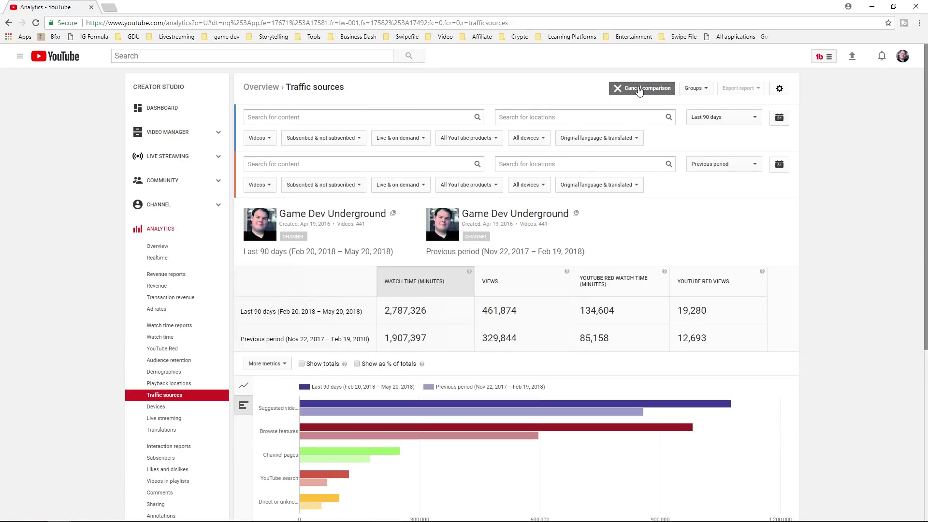
left_click(639, 89)
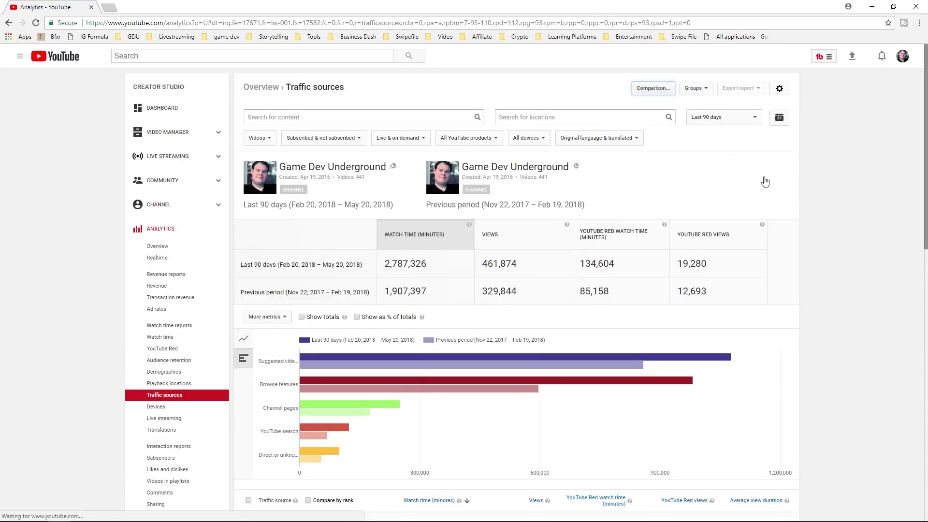
scroll(828, 293, "down", 3)
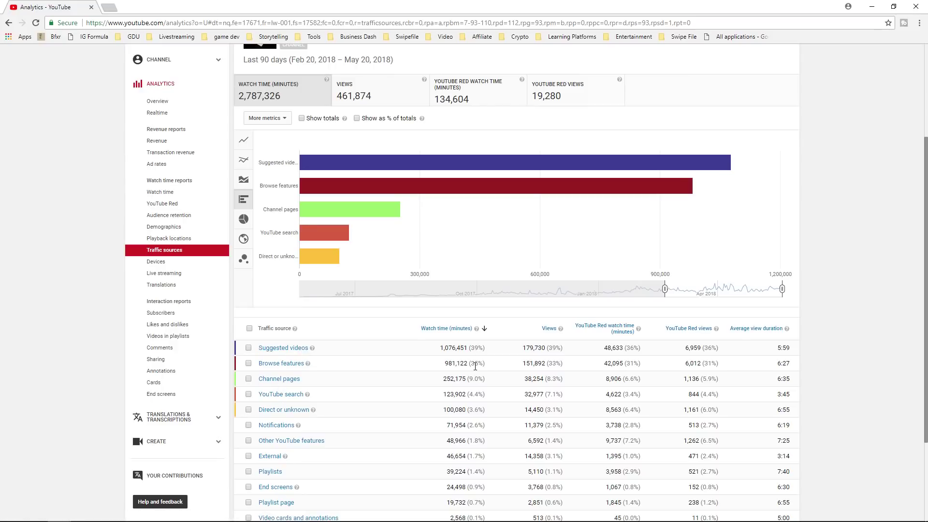
Highlight the top traffic sources' figures, including Suggested videos and Browse features.
mouse_move(475, 367)
left_click_drag(484, 378, 255, 346)
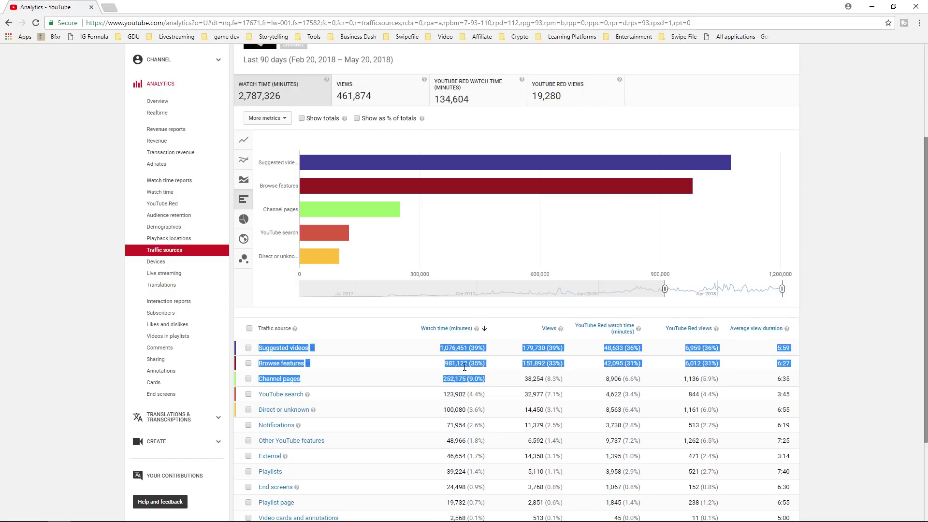
left_click(498, 382)
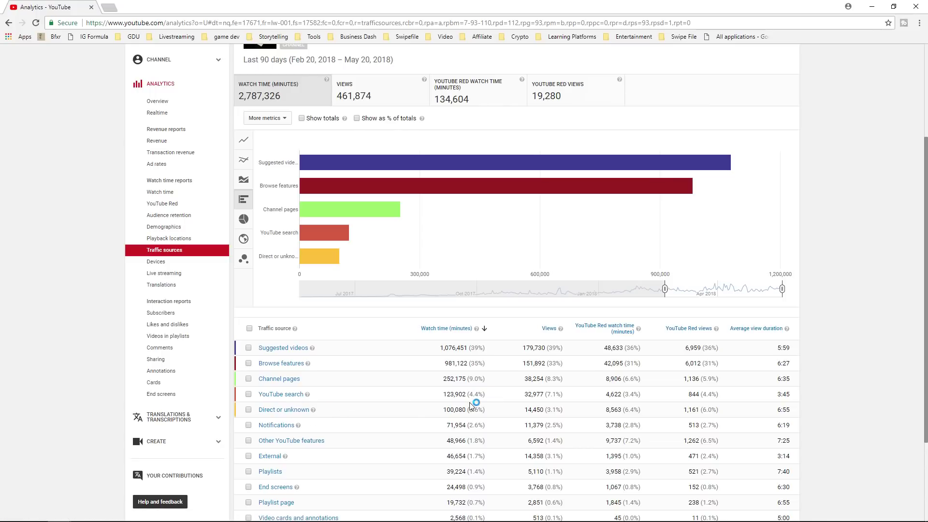
scroll(480, 441, "down", 1)
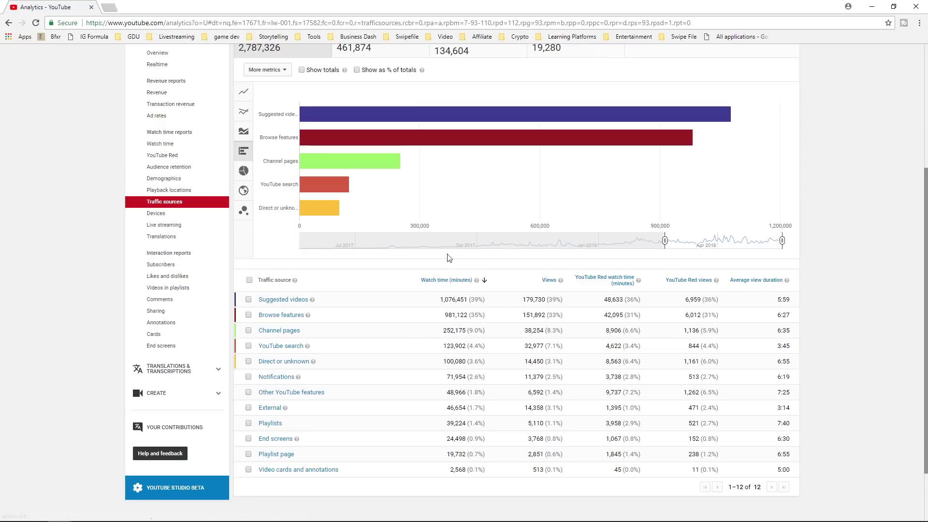
scroll(459, 362, "up", 2)
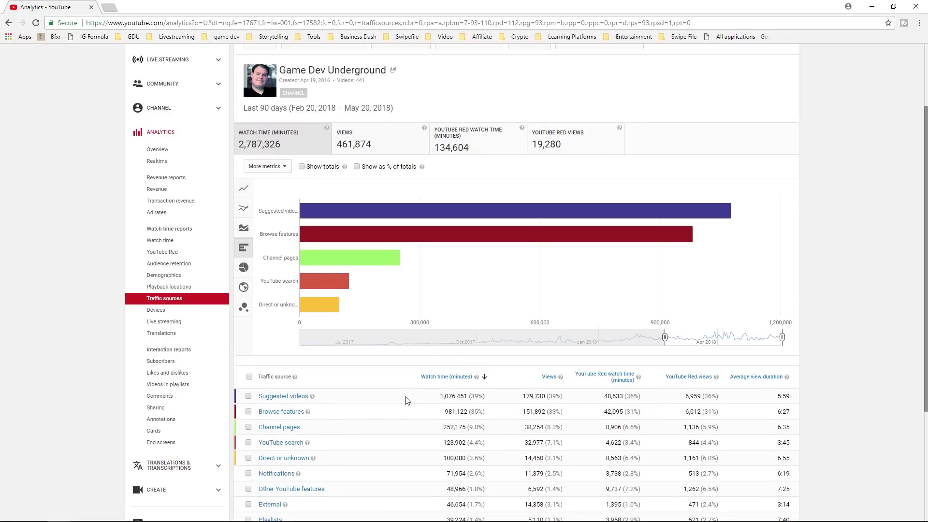
left_click_drag(410, 396, 643, 415)
left_click(658, 425)
left_click_drag(395, 398, 753, 422)
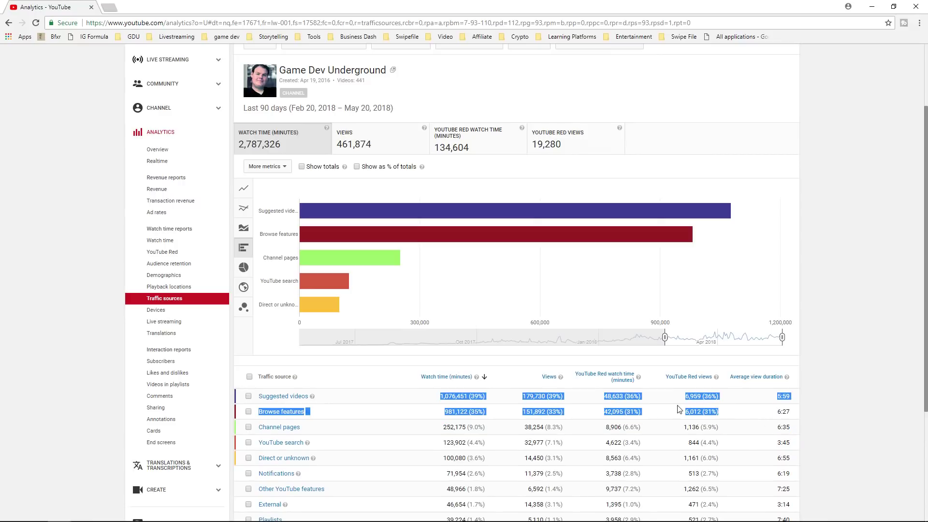
left_click(581, 411)
left_click_drag(430, 396, 793, 427)
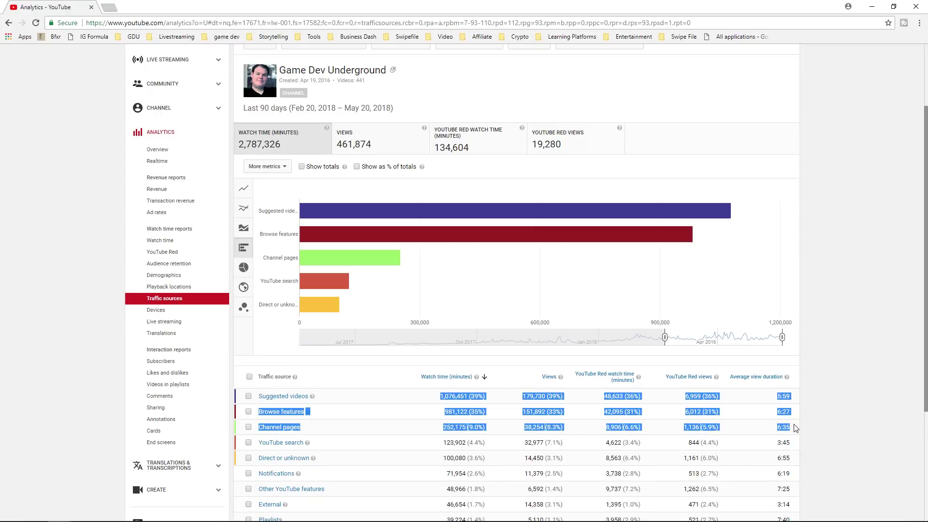
left_click(813, 404)
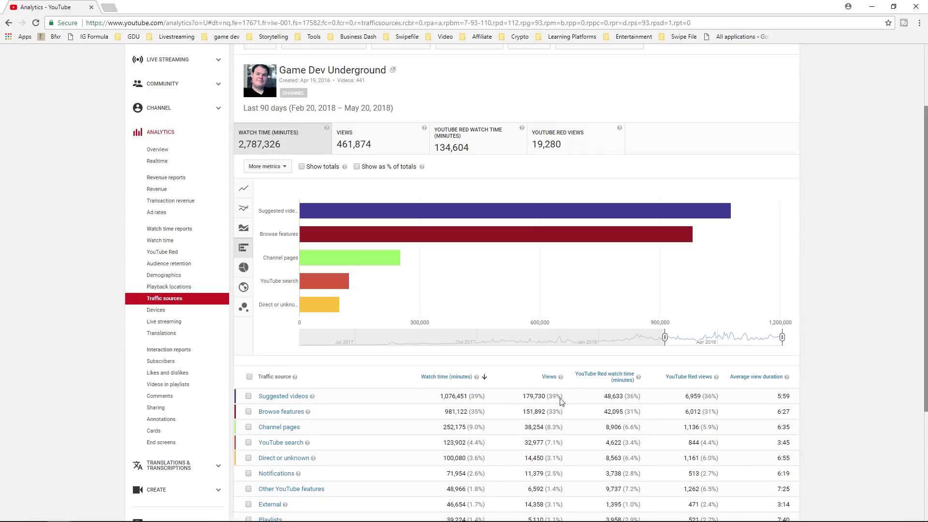
Highlight the top three rows and YouTube search figures, then go to the Subscribers report.
left_click_drag(426, 399, 797, 425)
left_click(798, 425)
left_click_drag(482, 442, 377, 458)
left_click(345, 460)
left_click_drag(431, 397, 534, 430)
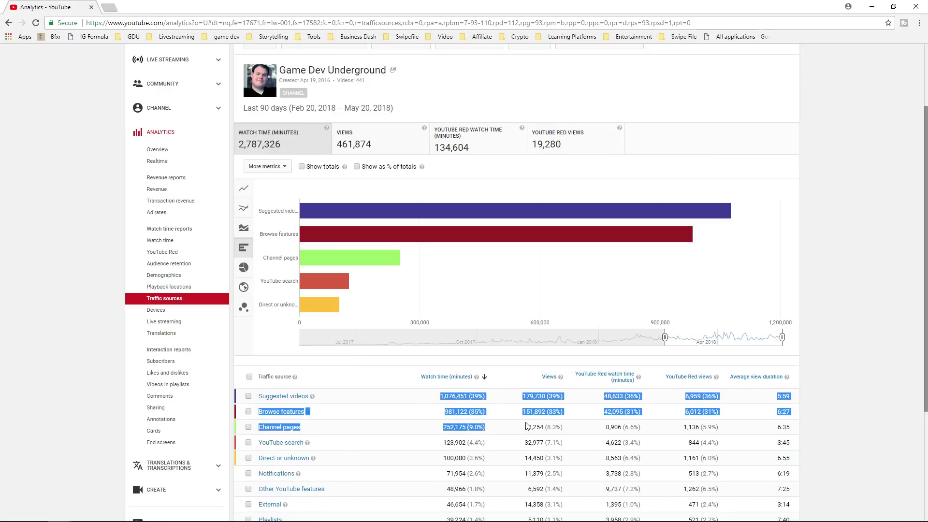
left_click_drag(526, 426, 531, 415)
left_click(505, 413)
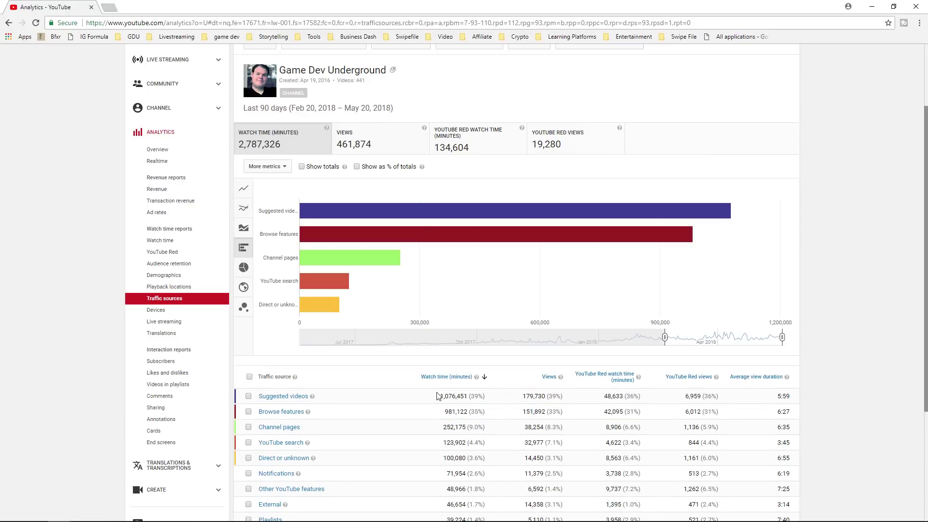
left_click_drag(439, 396, 798, 427)
left_click(799, 427)
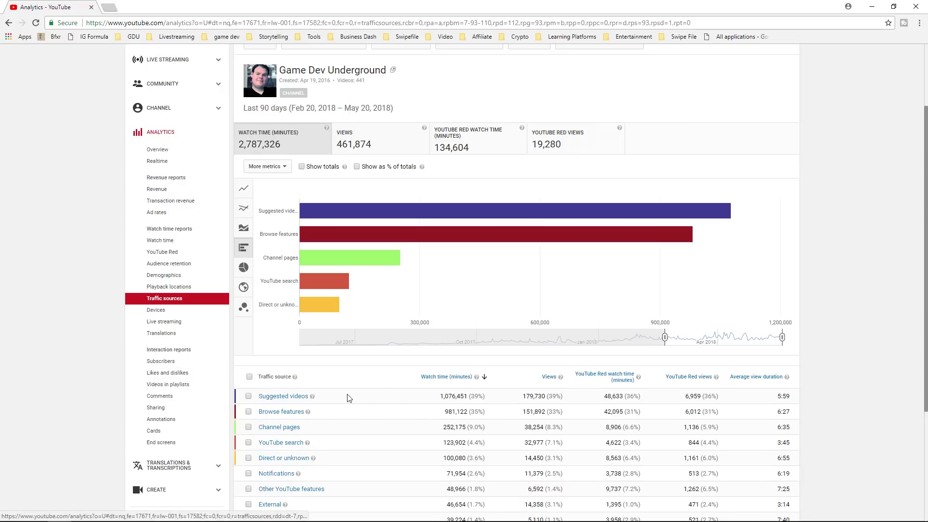
left_click(174, 366)
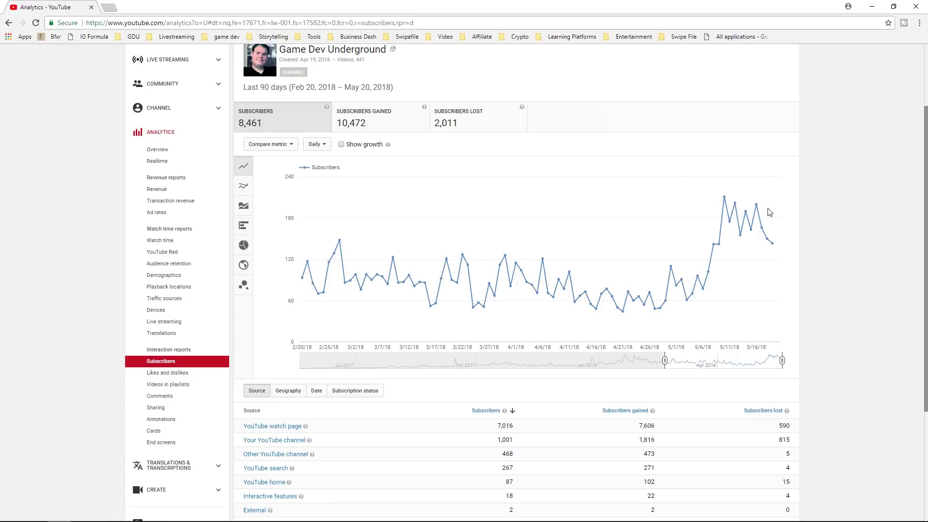
Break down YouTube watch page subscribers by individual video.
mouse_move(742, 208)
left_click(273, 426)
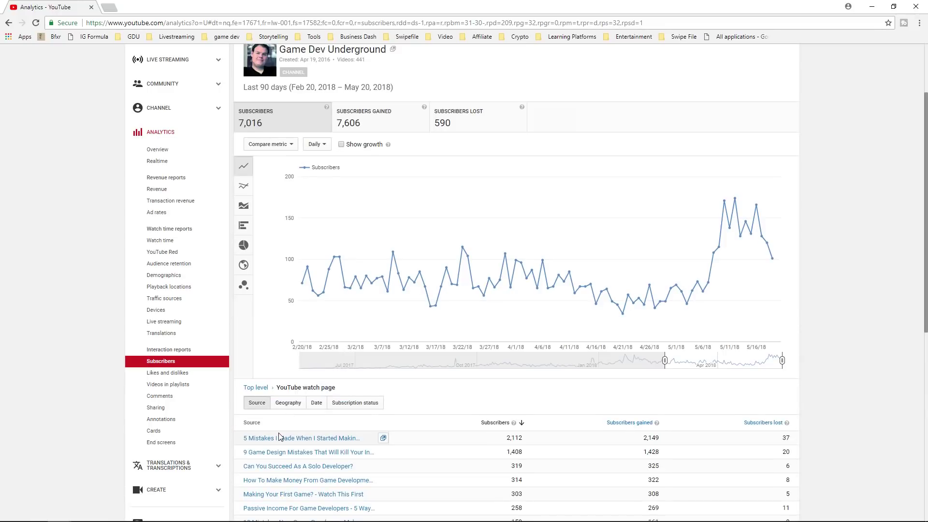
scroll(351, 449, "down", 1)
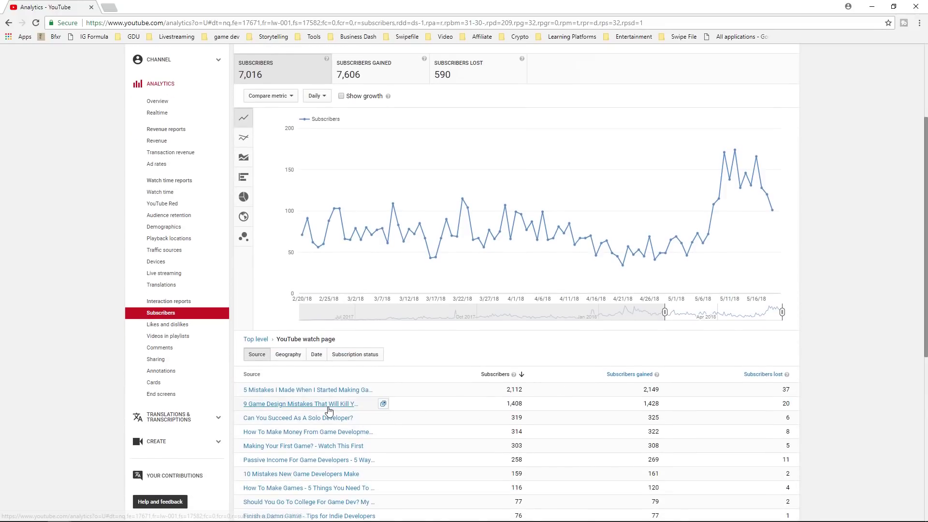
mouse_move(261, 409)
scroll(507, 442, "up", 1)
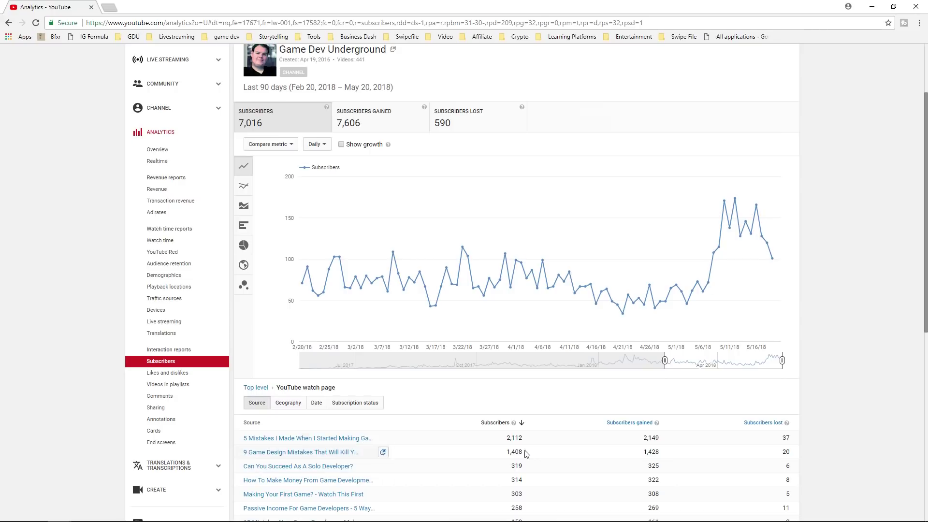
scroll(534, 456, "up", 2)
Limit the watch page breakdown to Last 30 days and highlight the 1,165 figure.
left_click(739, 117)
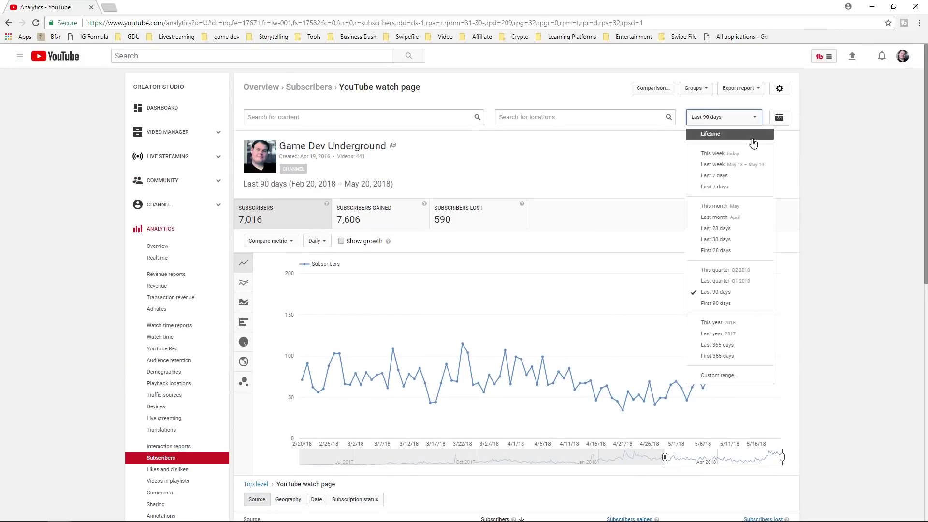
left_click(741, 239)
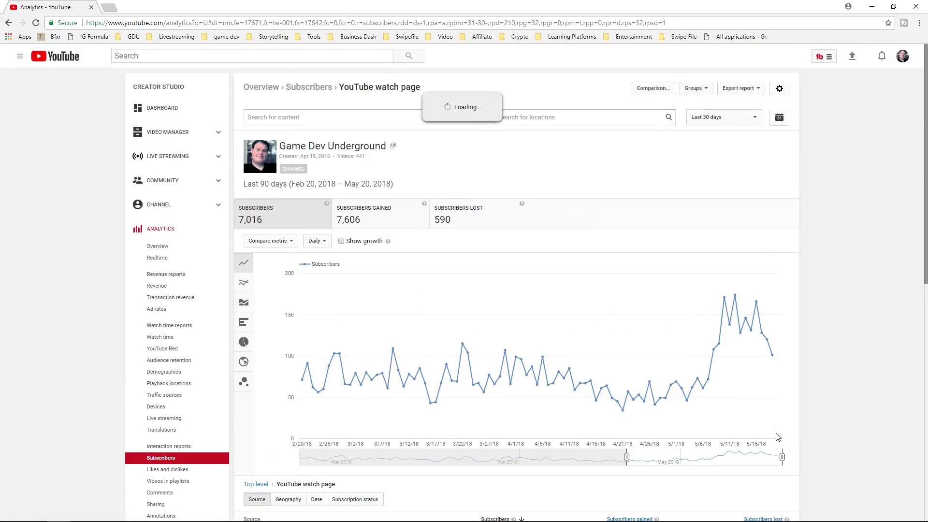
scroll(778, 434, "down", 3)
scroll(777, 436, "down", 1)
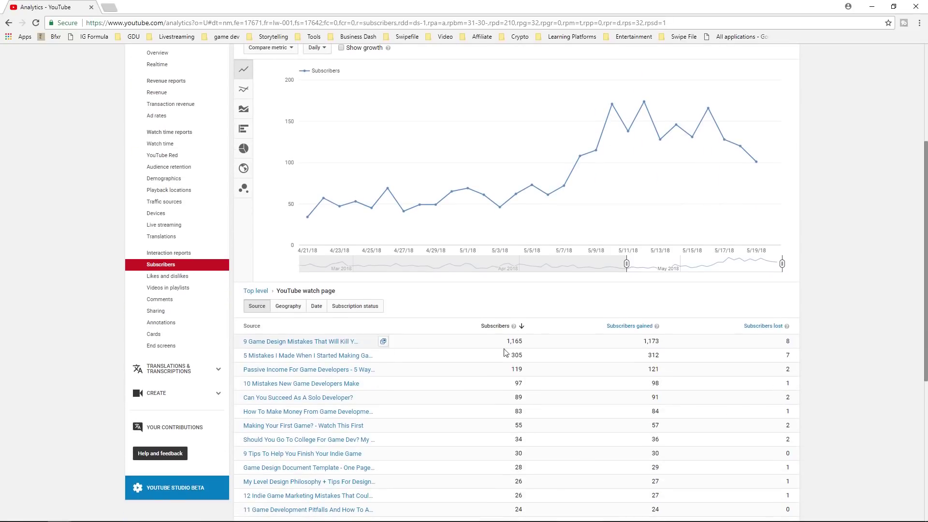
left_click_drag(502, 341, 561, 343)
left_click(534, 356)
scroll(545, 385, "up", 3)
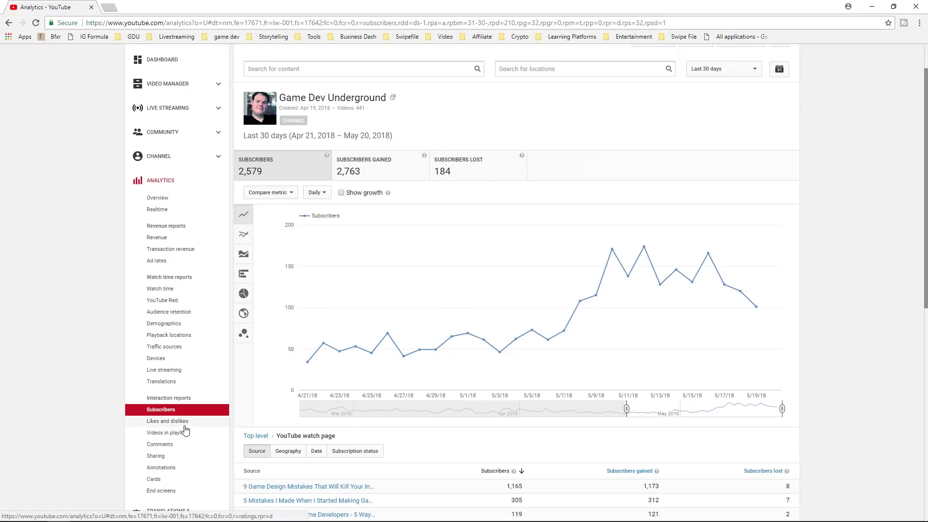
Show Likes and dislikes for Last 90 days and chart the 587 dislikes.
left_click(183, 424)
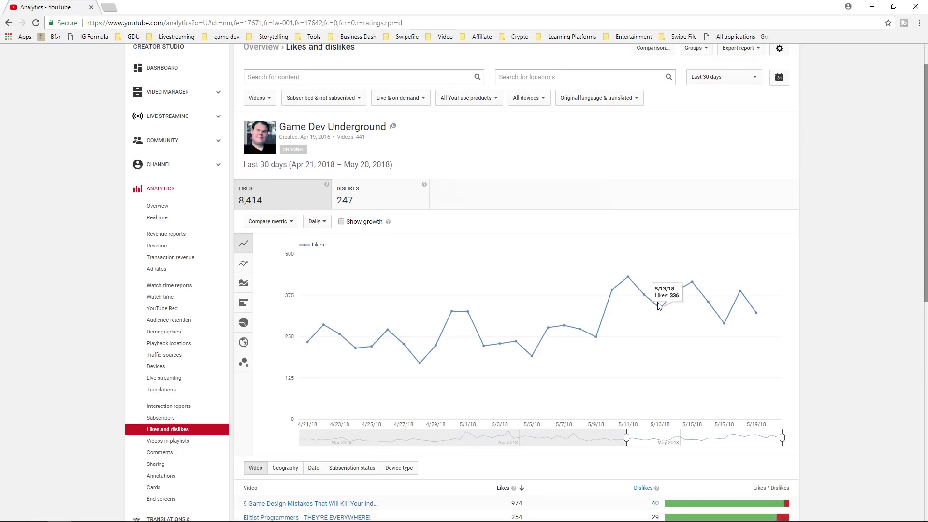
scroll(662, 305, "up", 1)
left_click(696, 118)
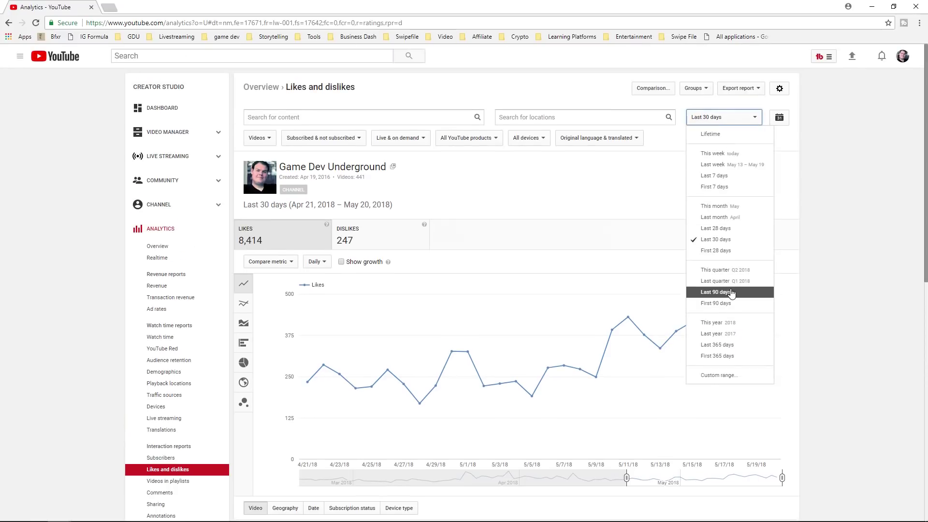
left_click(736, 293)
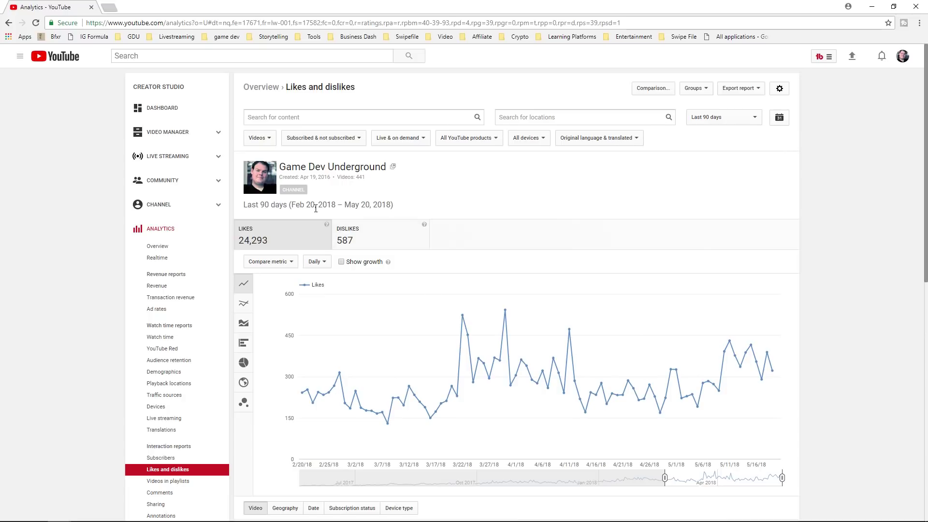
left_click(389, 239)
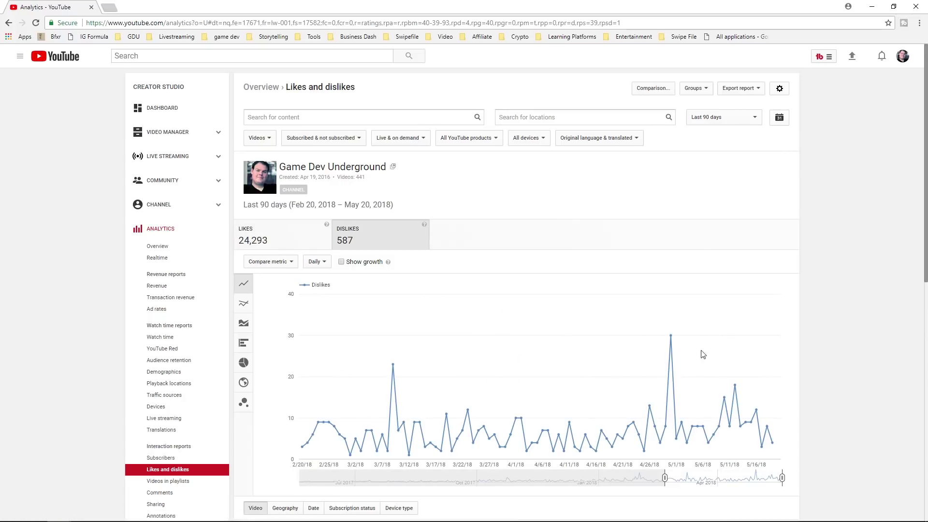
mouse_move(674, 338)
scroll(794, 392, "down", 4)
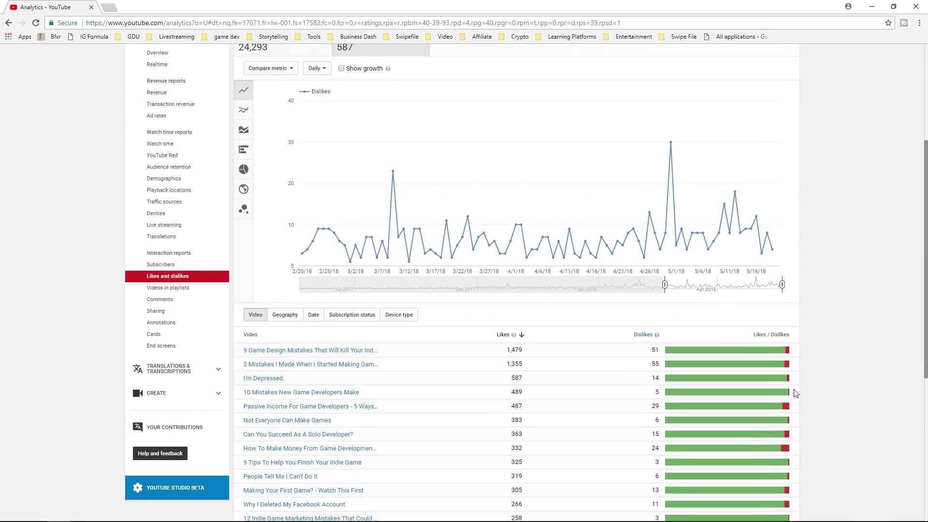
scroll(495, 302, "up", 1)
scroll(600, 179, "up", 3)
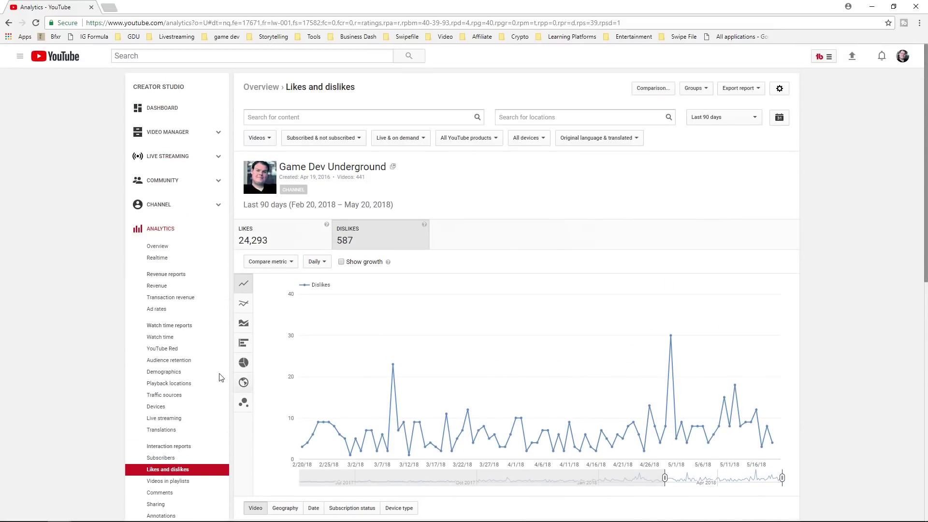
scroll(203, 377, "down", 2)
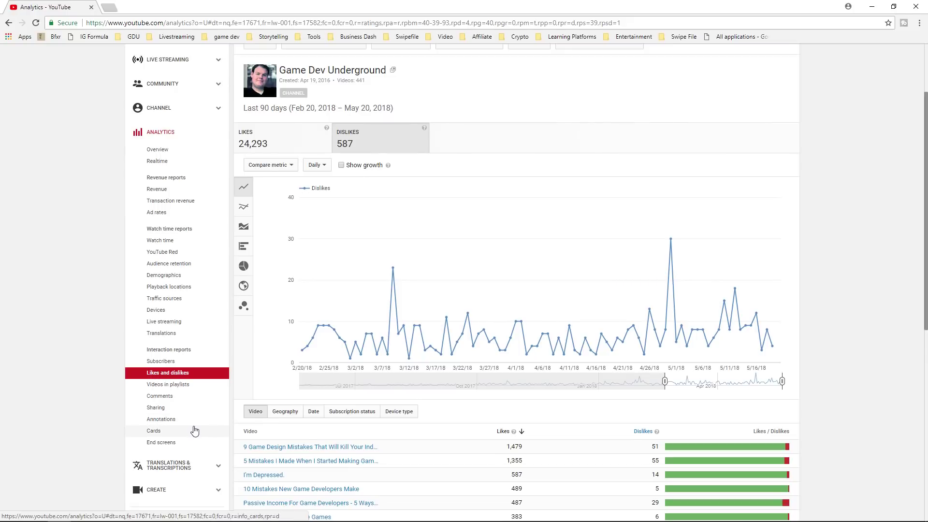
Open Audience retention to see the 6:02 average view duration and 19% viewed.
left_click(176, 265)
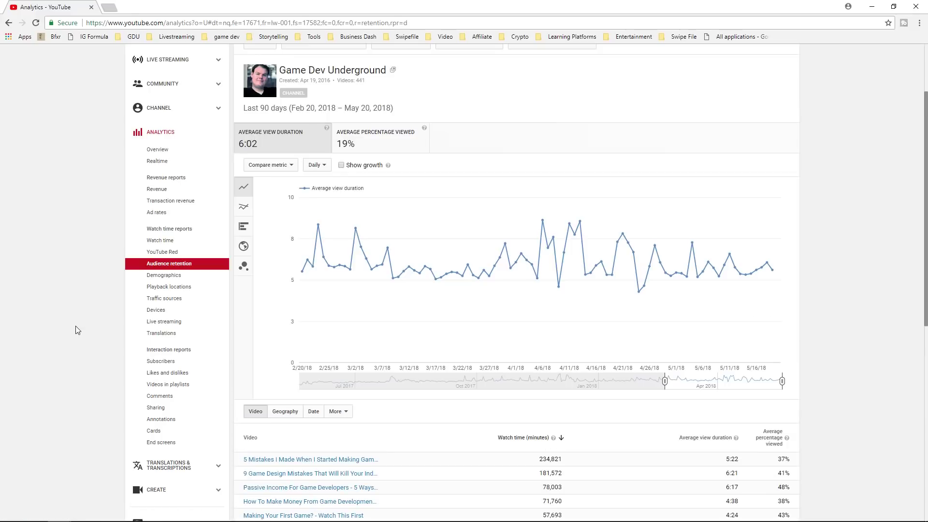
scroll(78, 329, "up", 1)
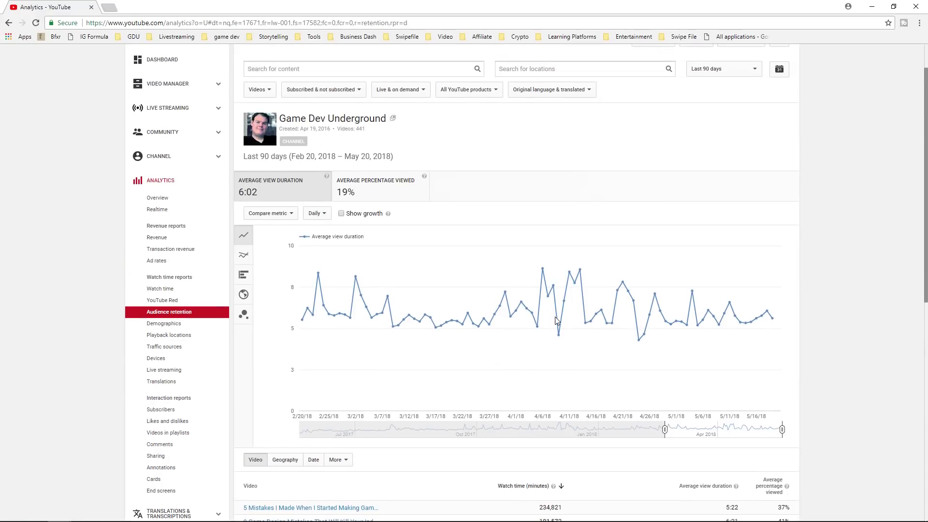
mouse_move(580, 279)
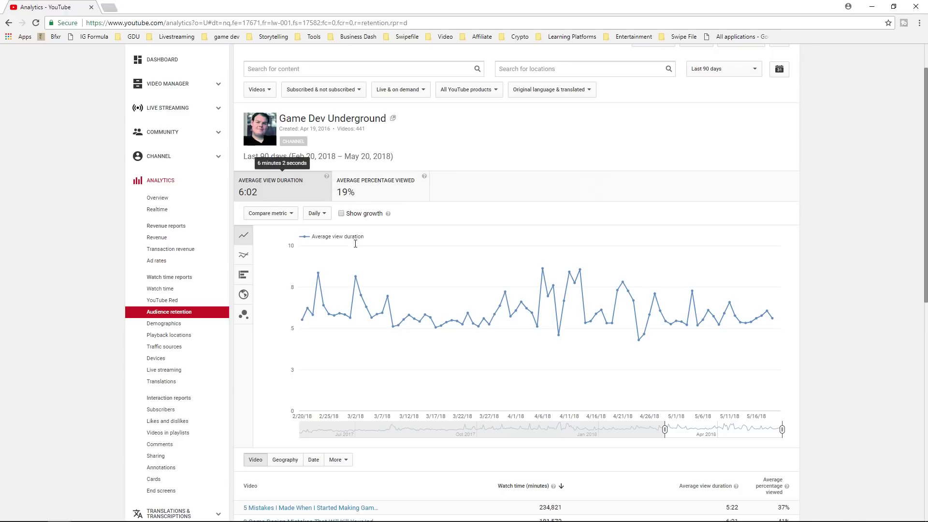
scroll(420, 264, "up", 1)
Compare retention with the Previous period, highlighting its 5:46 duration and 19% viewed.
left_click(636, 89)
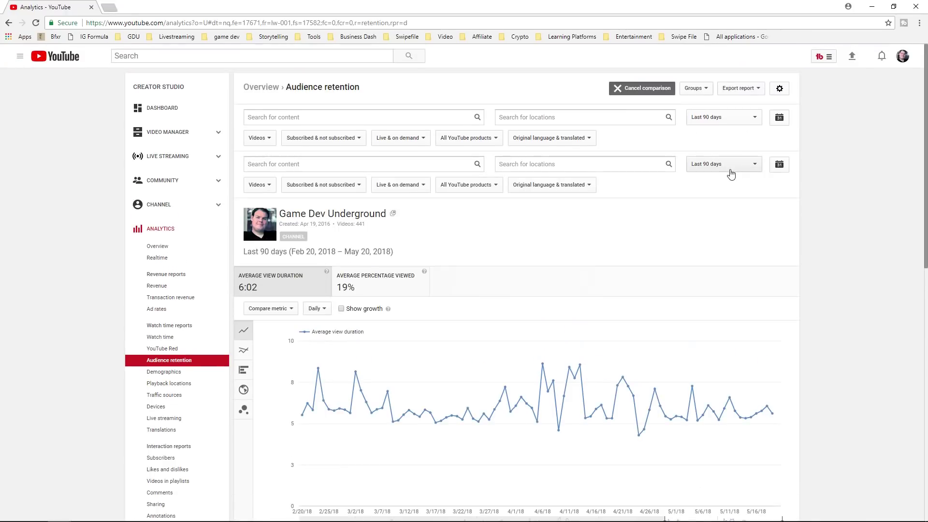
left_click(731, 174)
left_click(741, 190)
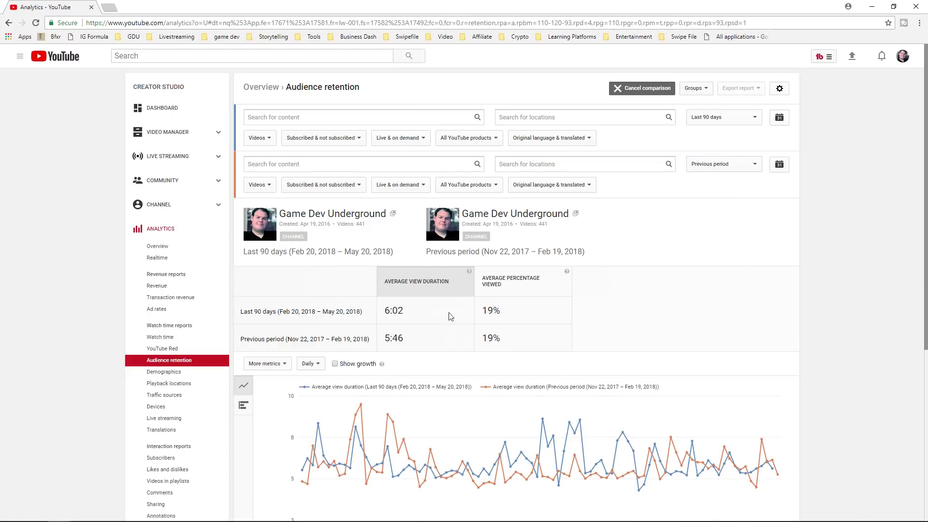
scroll(411, 242, "down", 2)
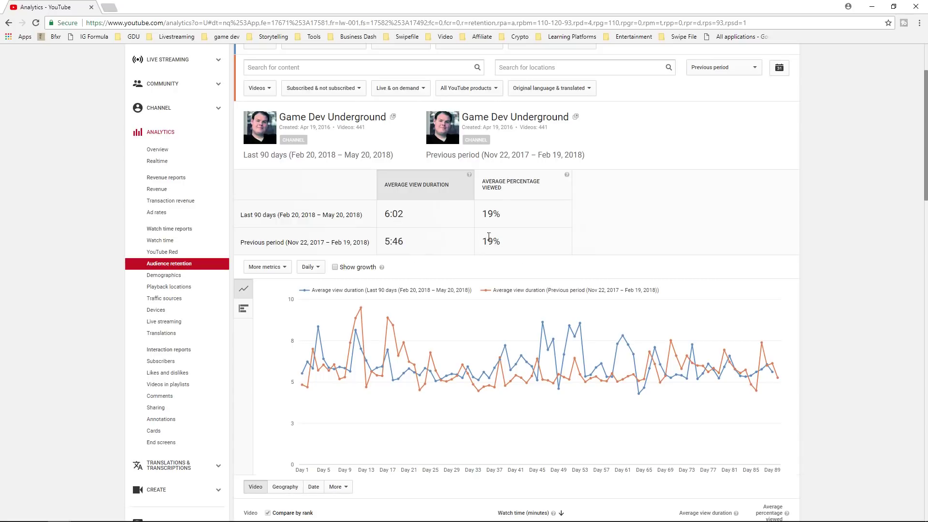
left_click_drag(499, 243, 471, 247)
left_click_drag(384, 244, 451, 244)
left_click_drag(539, 242, 465, 243)
Chart average percentage viewed for both periods and check the 19% value.
left_click(509, 253)
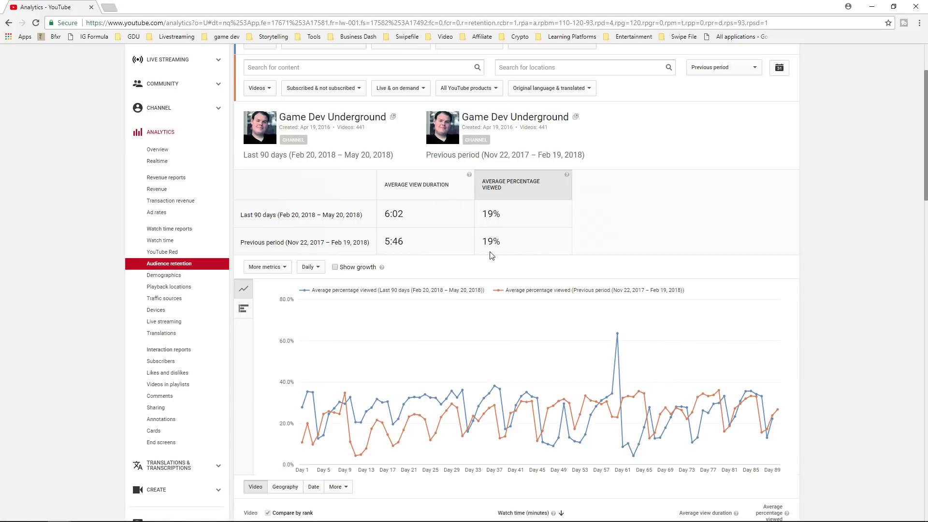
left_click_drag(489, 237, 502, 240)
left_click(620, 232)
left_click_drag(483, 242, 517, 241)
left_click(521, 237)
scroll(484, 236, "down", 2)
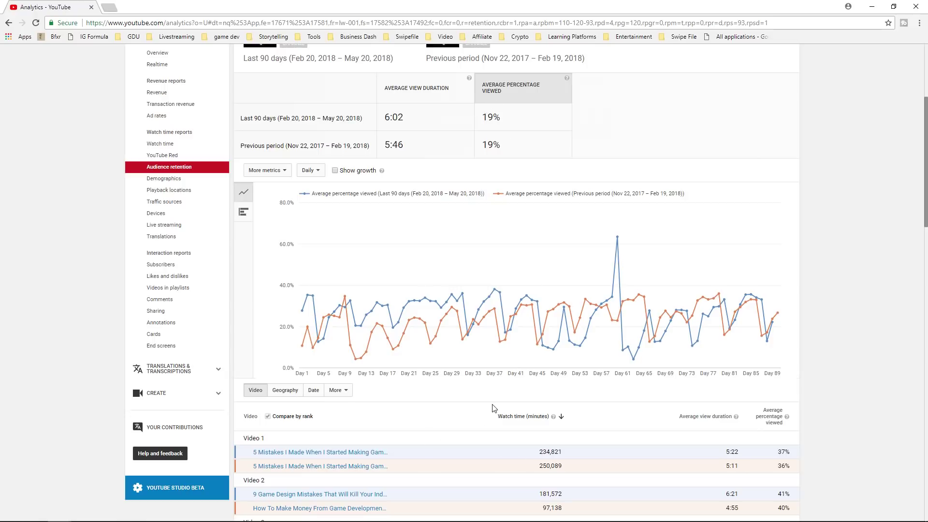
scroll(469, 396, "up", 2)
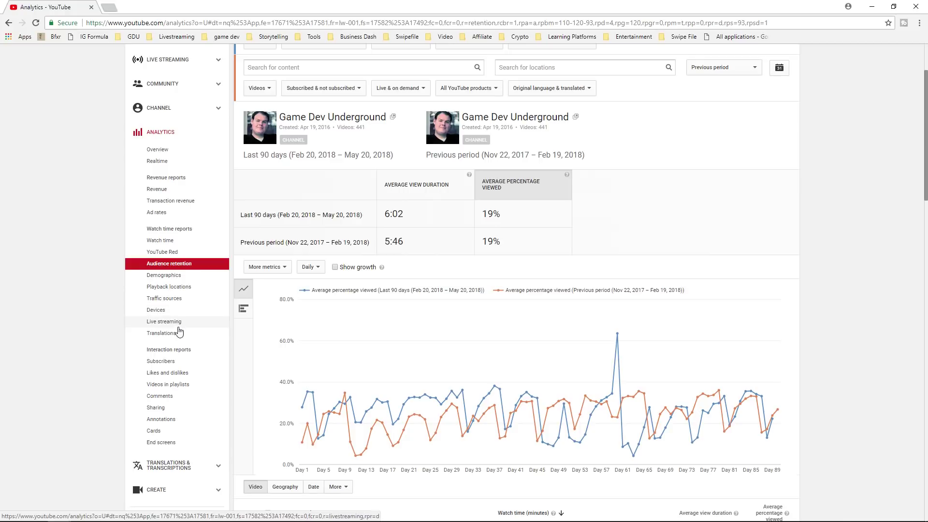
Open End screens and highlight element 1's figures, including the previous 5,232 shown.
left_click(172, 441)
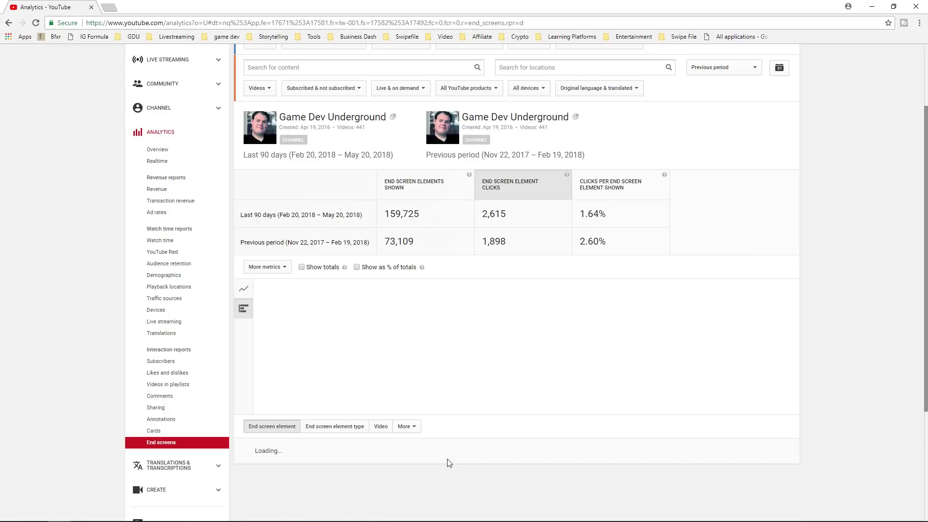
scroll(449, 463, "down", 3)
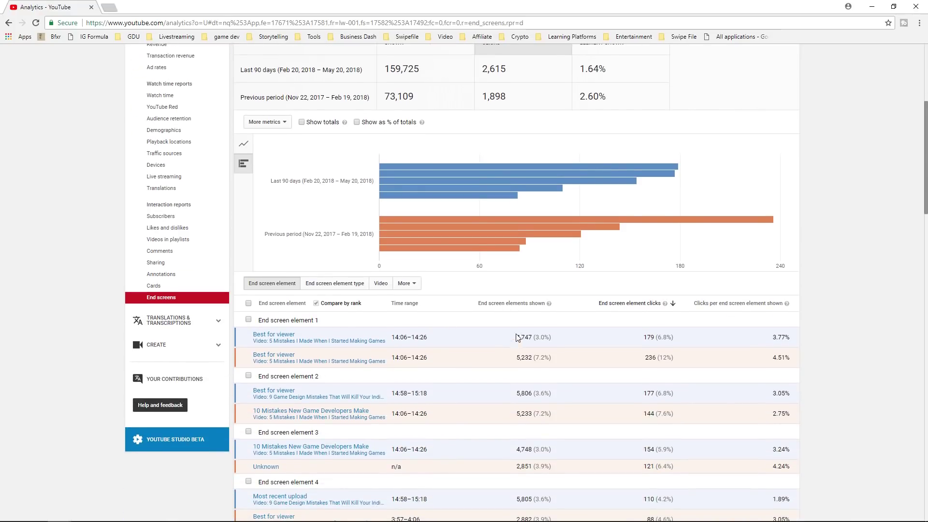
mouse_move(517, 335)
left_mouse_down()
mouse_move(553, 362)
mouse_move(515, 335)
left_mouse_up()
left_click(541, 370)
left_click(556, 369)
left_click(515, 334)
scroll(512, 385, "up", 1)
Highlight both periods' rows for end screen element 1, including its 179 clicks.
left_click_drag(513, 385, 559, 407)
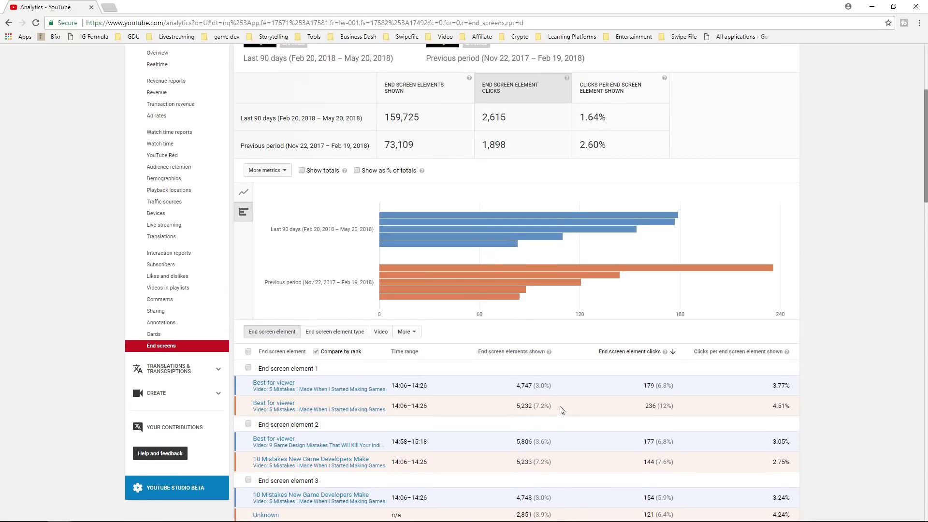
left_click(527, 386)
left_click_drag(648, 385, 681, 404)
left_click(648, 405)
left_click(647, 407)
scroll(675, 418, "down", 2)
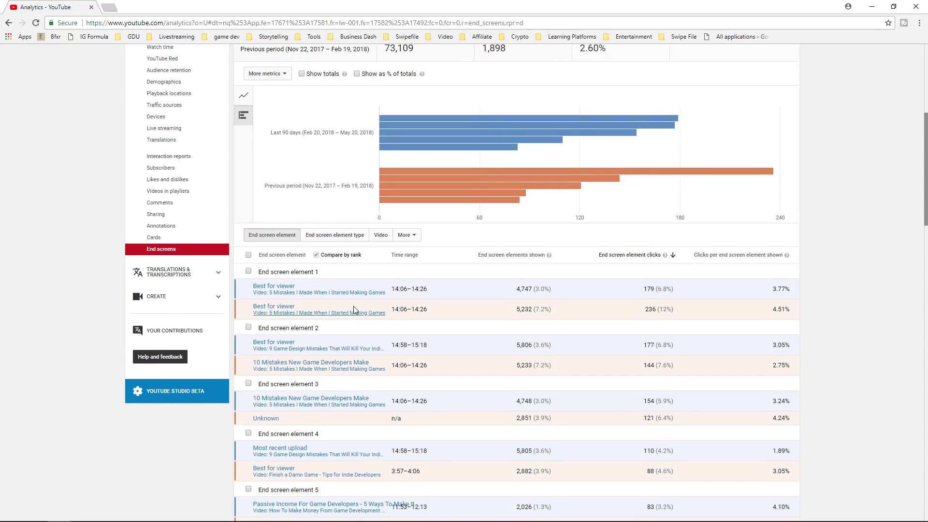
scroll(522, 399, "up", 5)
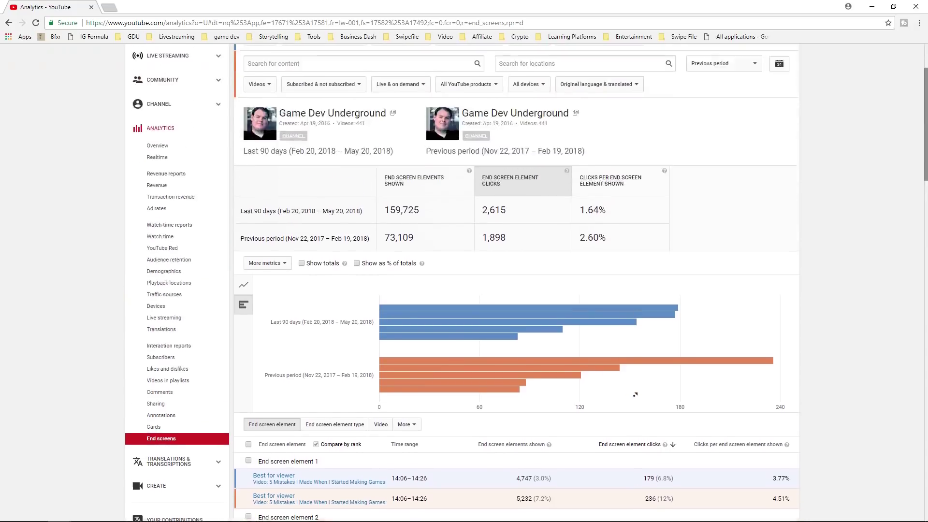
scroll(634, 395, "up", 2)
scroll(675, 360, "down", 5)
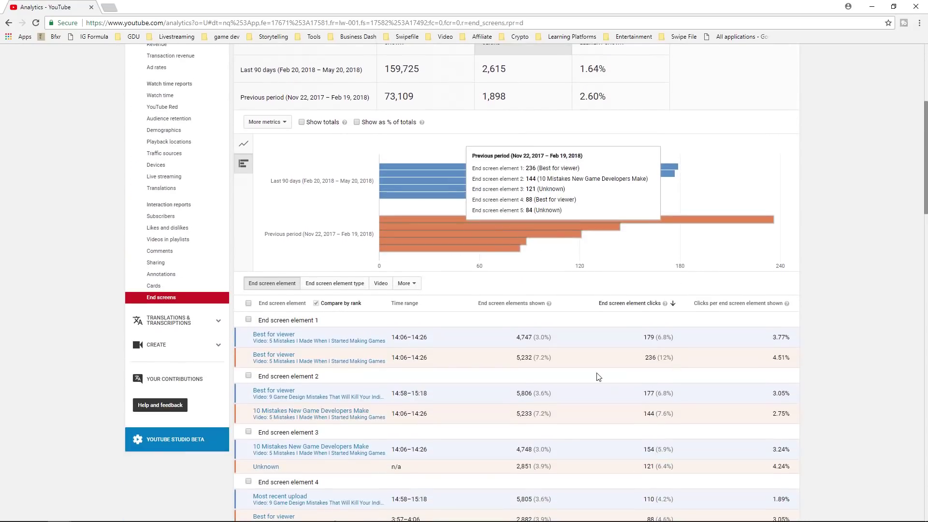